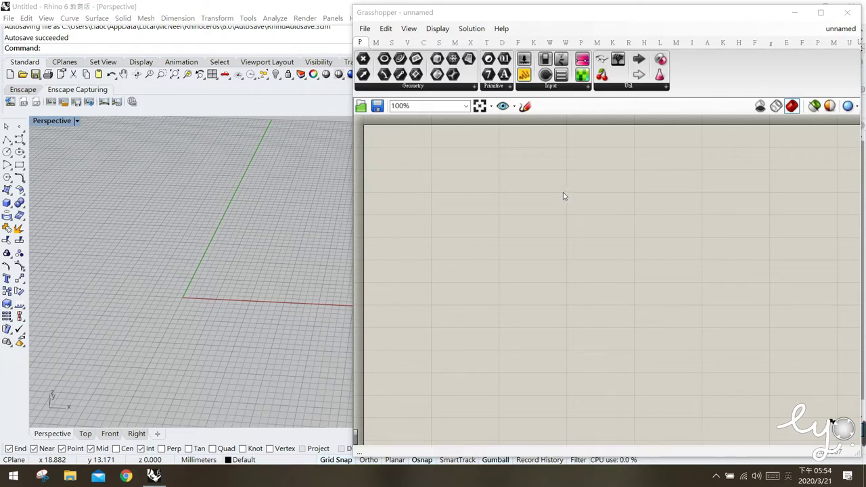
Try out the Hexagonal grid component on the canvas and delete it again.
click(410, 43)
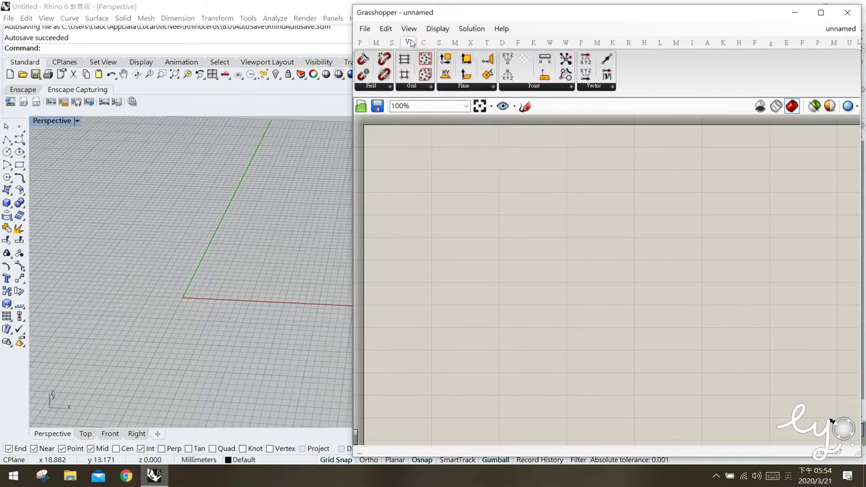
click(420, 90)
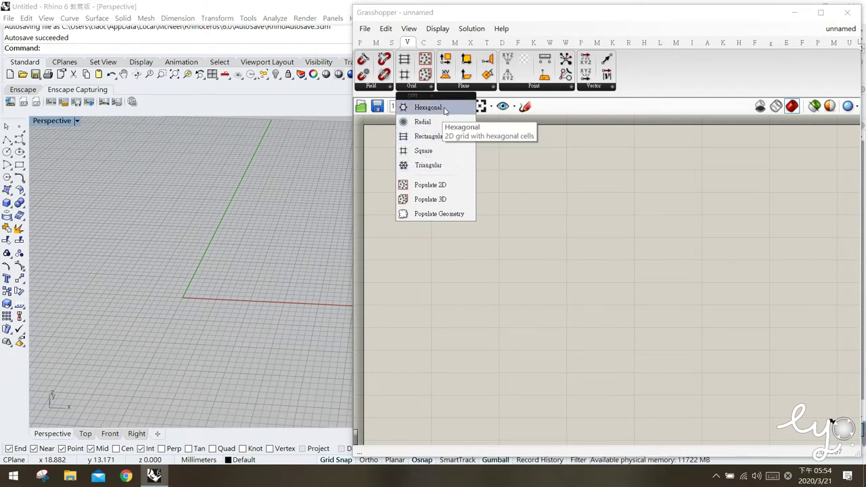
drag(449, 111, 469, 191)
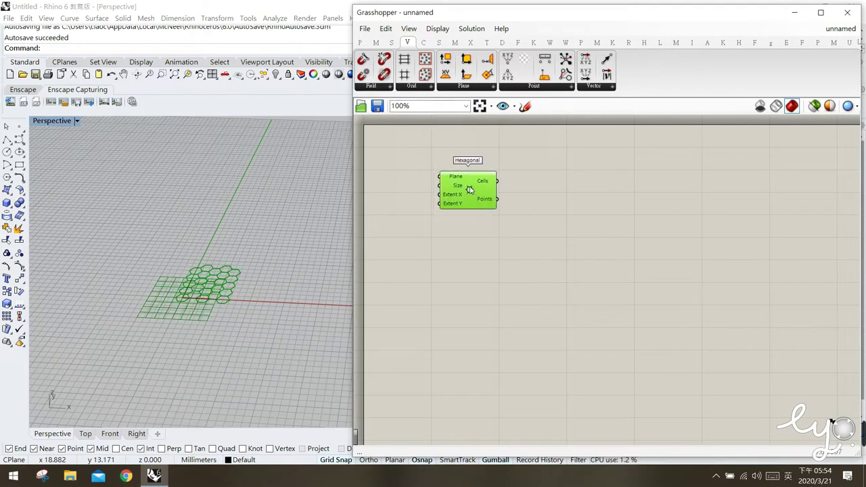
right_drag(247, 302, 248, 302)
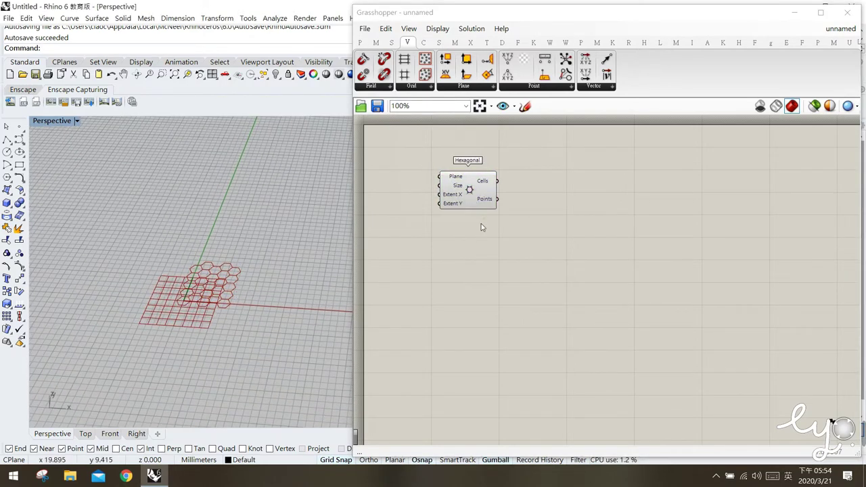
click(481, 197)
key(Delete)
Try out the Radial grid component on the canvas and delete it again.
click(411, 86)
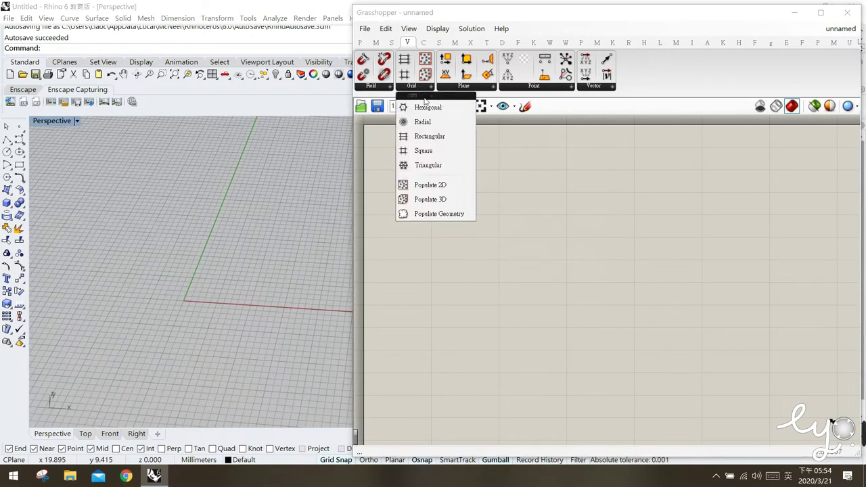
drag(428, 123, 469, 214)
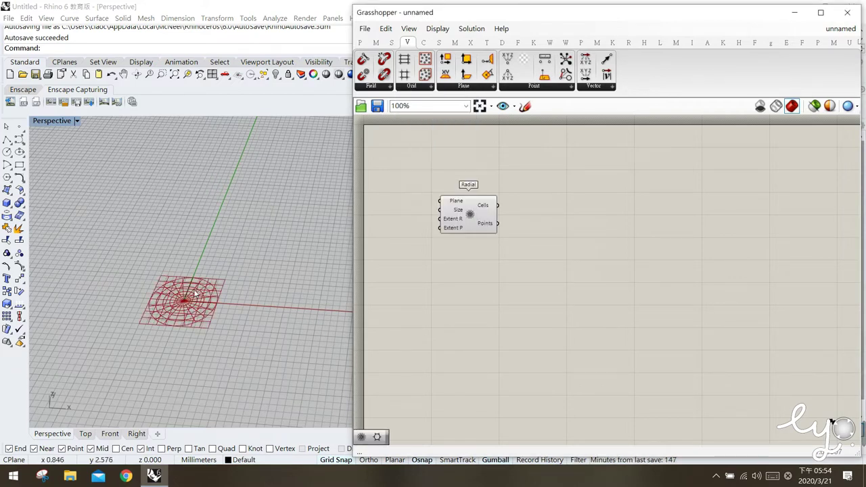
click(470, 214)
key(Delete)
Place a Square grid component on the canvas and shift it to leave room for its inputs.
click(411, 86)
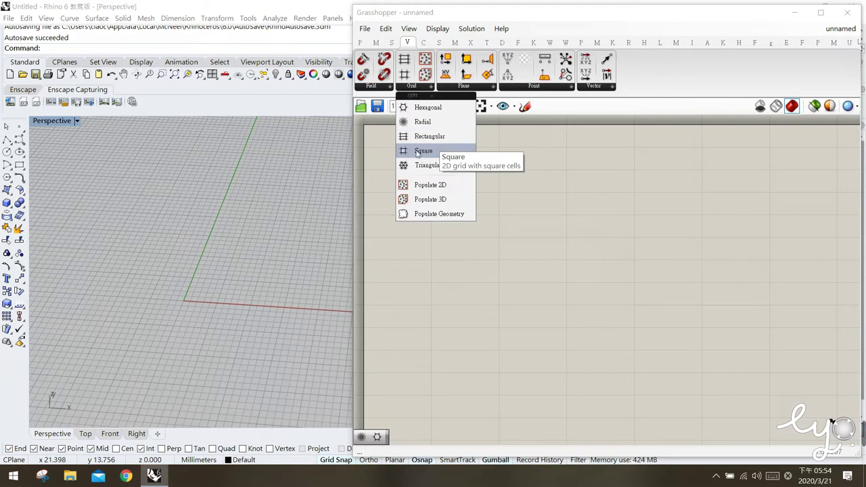
drag(414, 153, 481, 220)
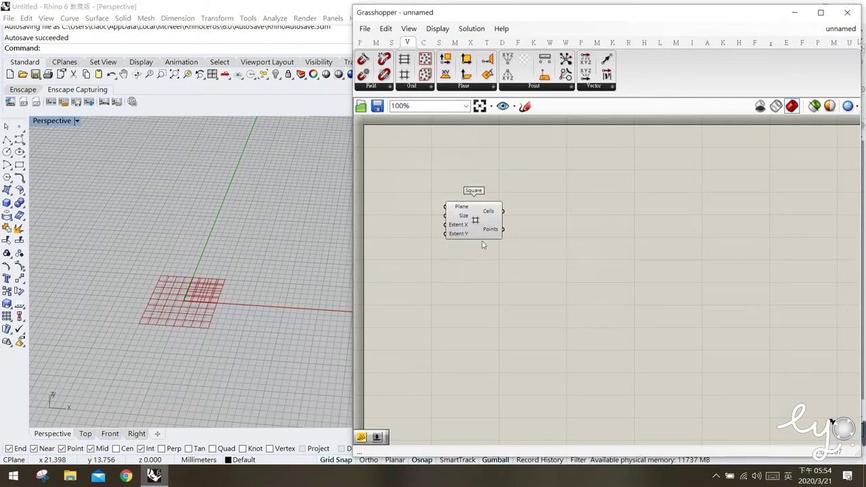
click(478, 230)
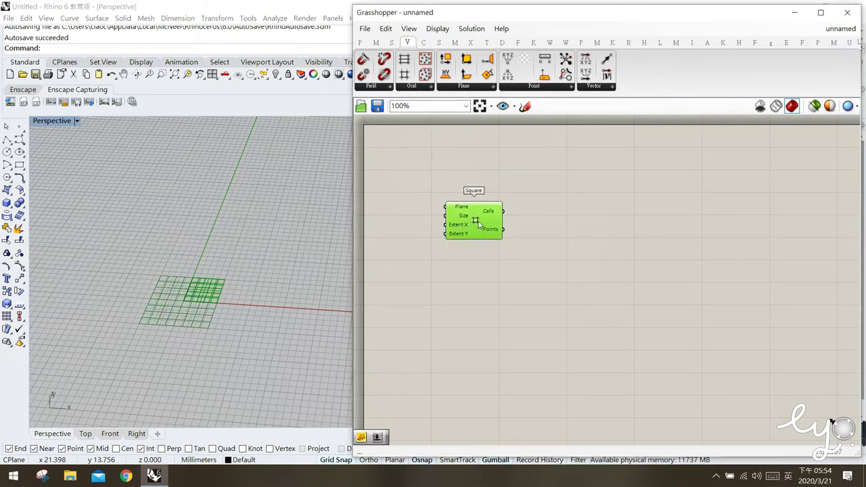
click(476, 264)
drag(483, 233, 511, 225)
click(388, 231)
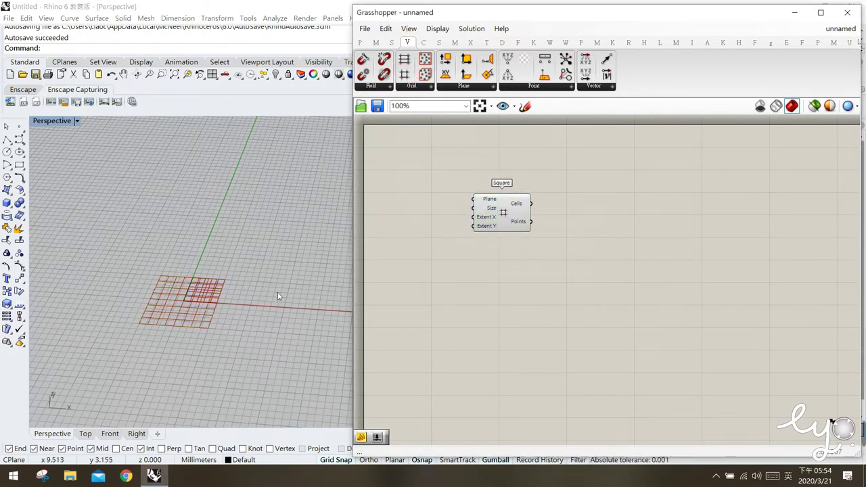
click(505, 215)
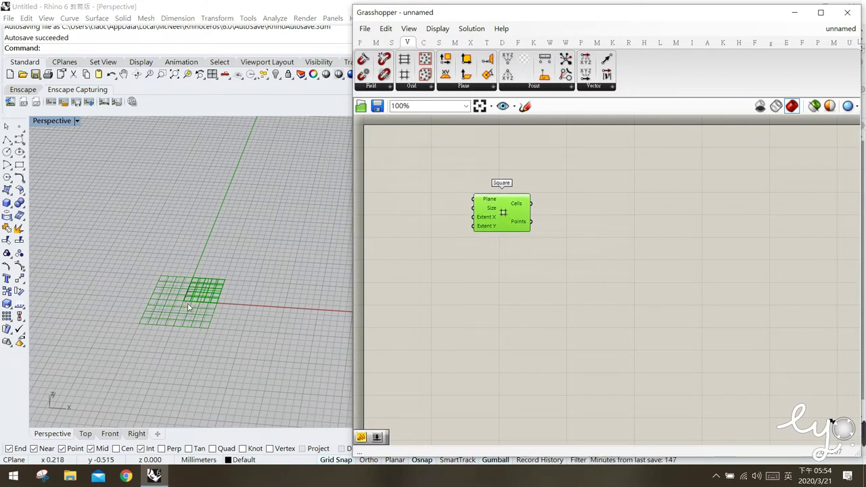
click(429, 319)
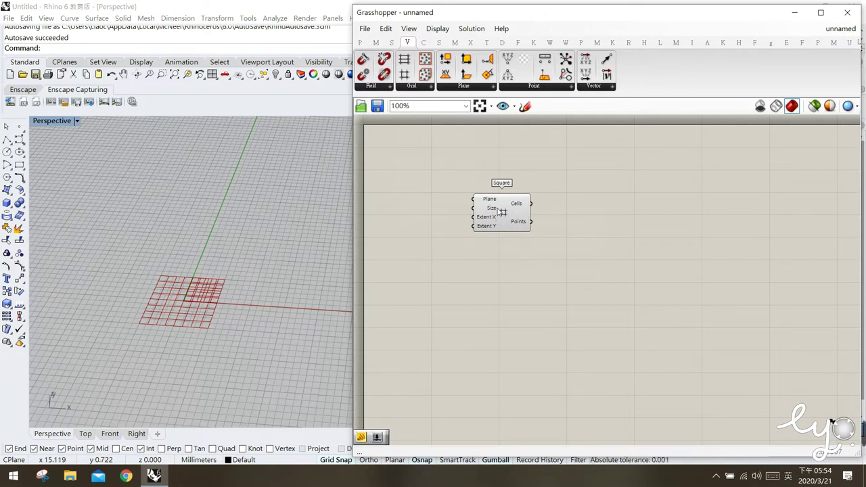
Extract the Square grid's Plane input as a separate Plane parameter placed beside it.
mouse_move(491, 205)
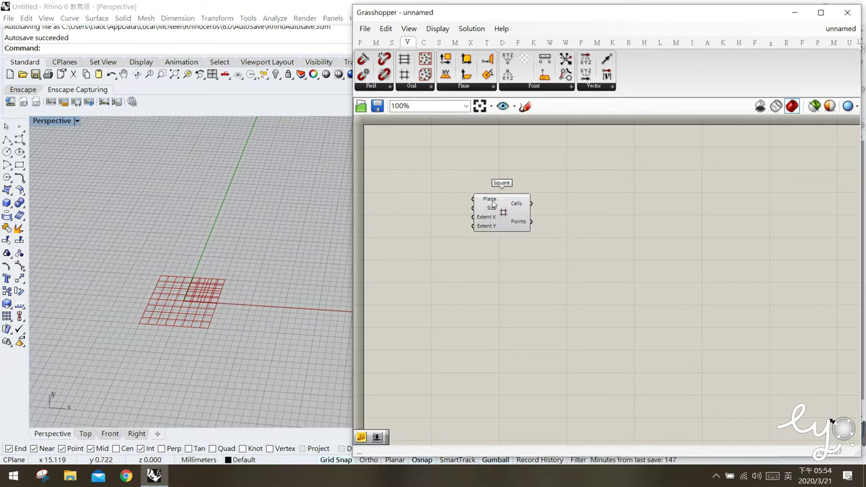
click(489, 202)
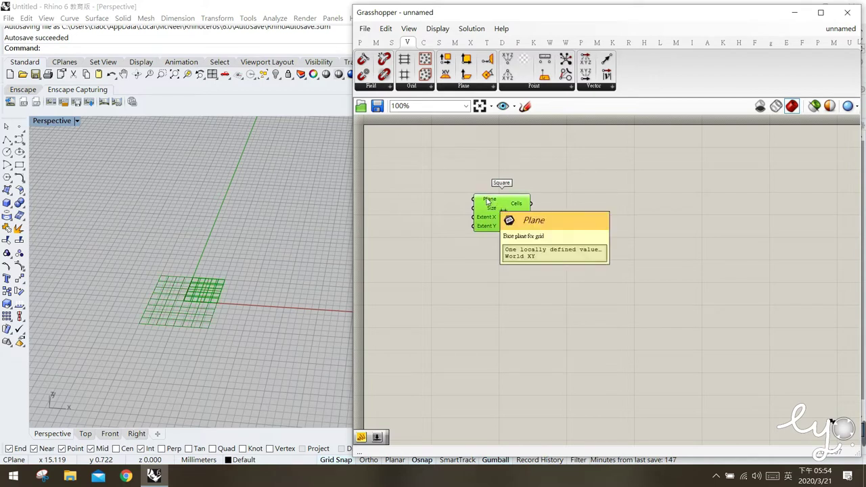
right_click(487, 201)
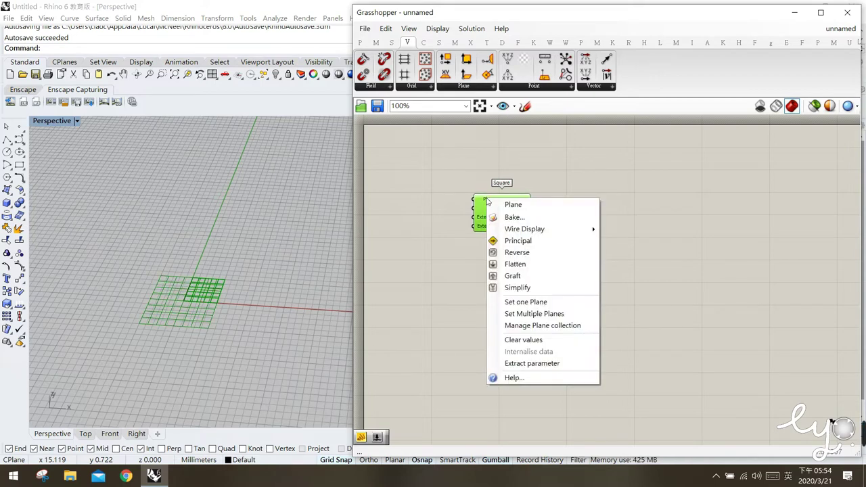
click(531, 365)
drag(436, 206, 446, 203)
click(442, 215)
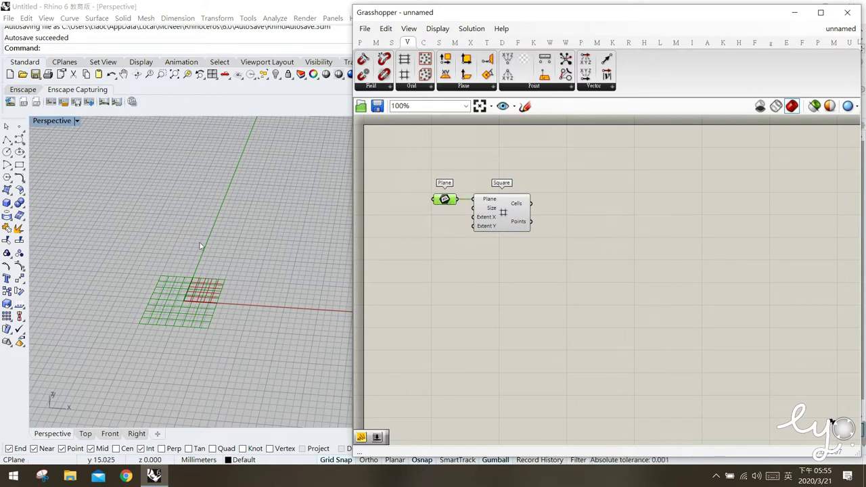
Disable the preview of the Plane parameter so that only the square grid is displayed.
middle_click(444, 202)
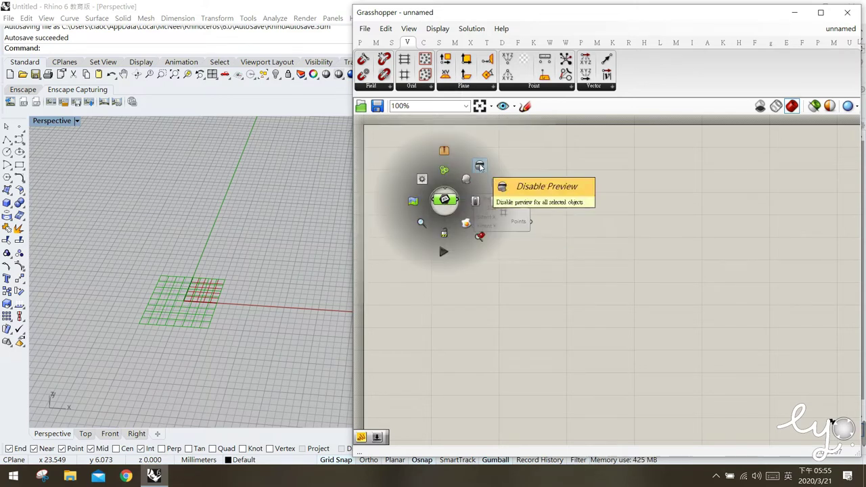
click(480, 179)
click(443, 331)
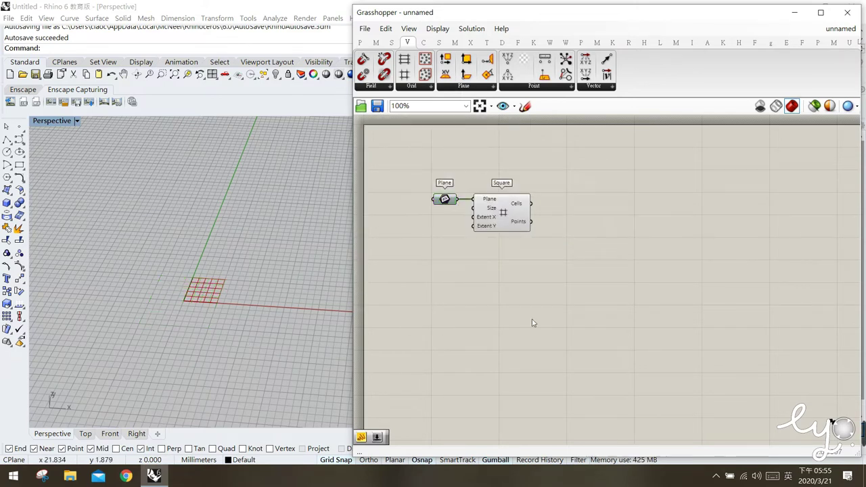
click(512, 224)
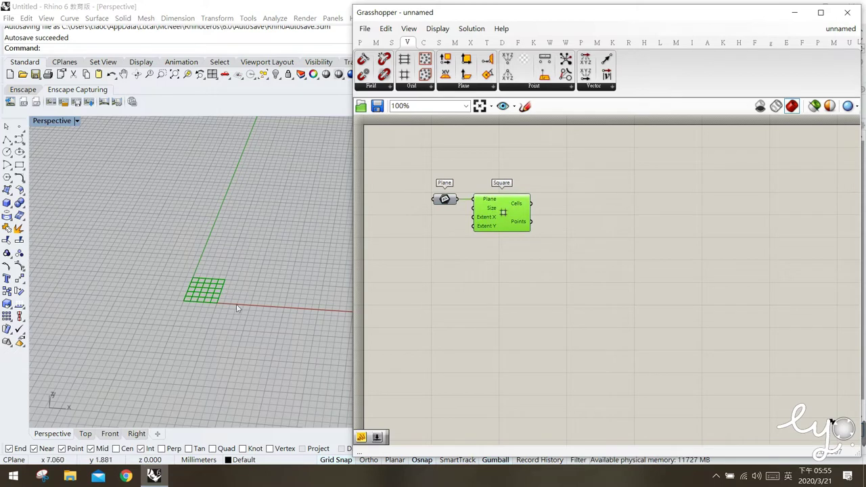
click(484, 304)
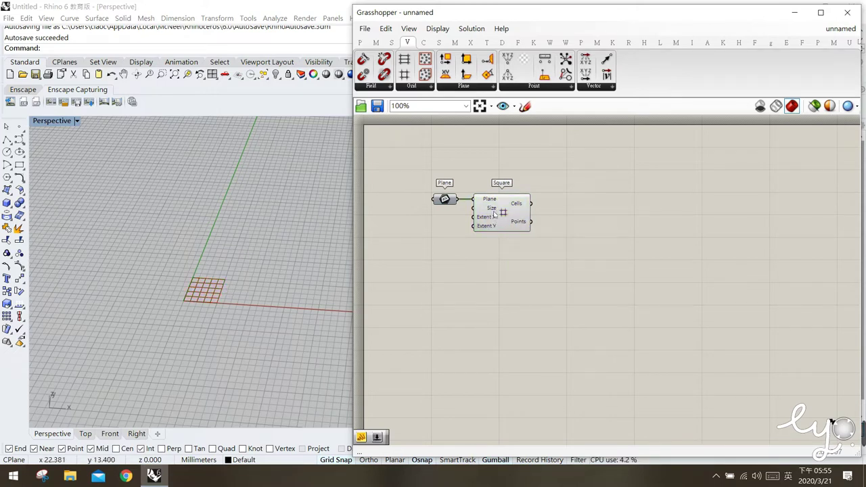
Add a number slider set to 10 and connect it to the Square grid's Extent X and Extent Y inputs.
mouse_move(491, 211)
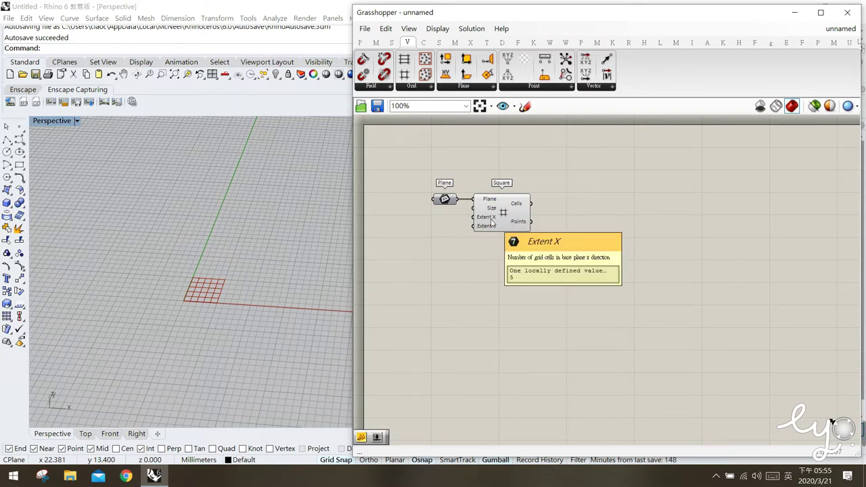
drag(503, 225, 513, 226)
double_click(429, 246)
text(10)
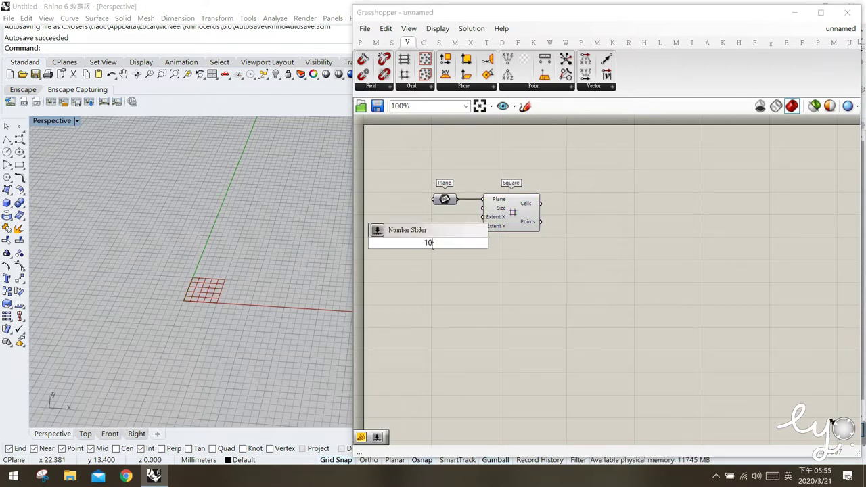
key(Return)
drag(430, 244, 482, 217)
click(452, 272)
drag(420, 233, 424, 239)
click(406, 264)
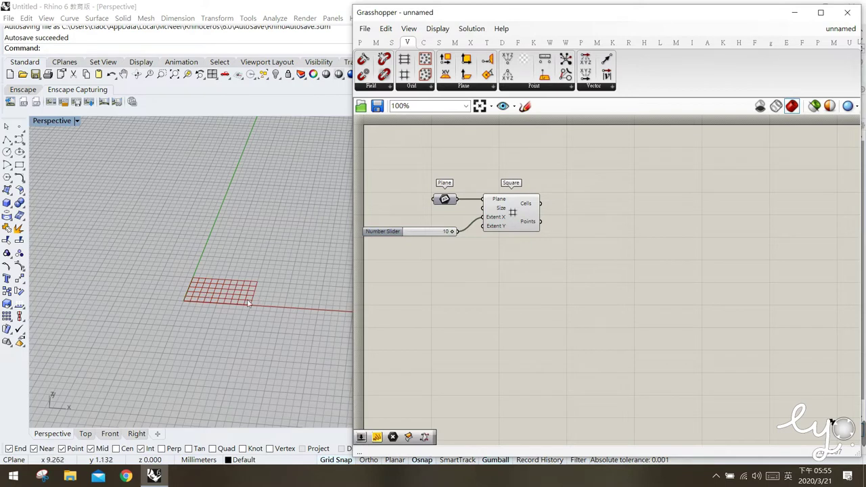
drag(483, 226, 460, 232)
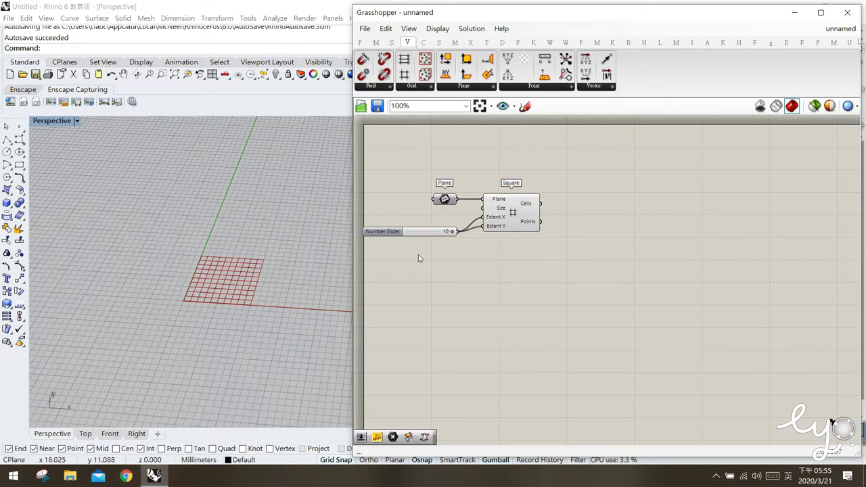
Add a second number slider set to 2 and connect it to the Square grid's Size input.
double_click(428, 221)
text(2)
key(Return)
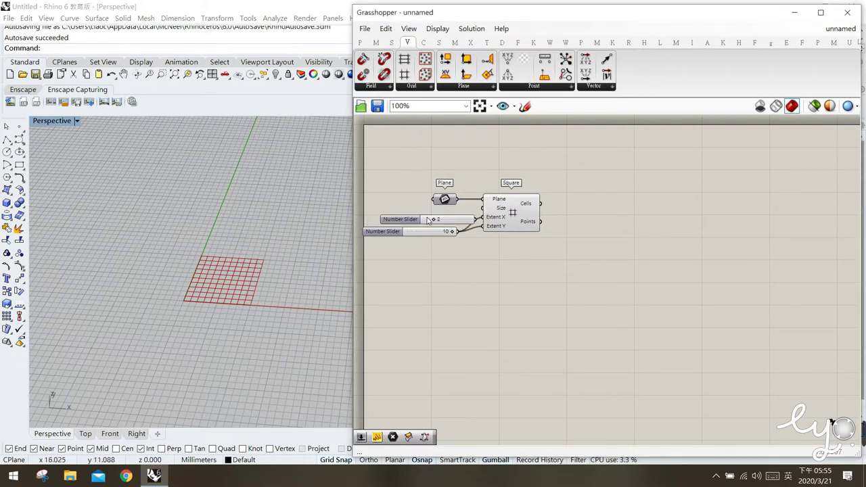
drag(431, 221, 416, 217)
drag(483, 208, 459, 216)
click(507, 319)
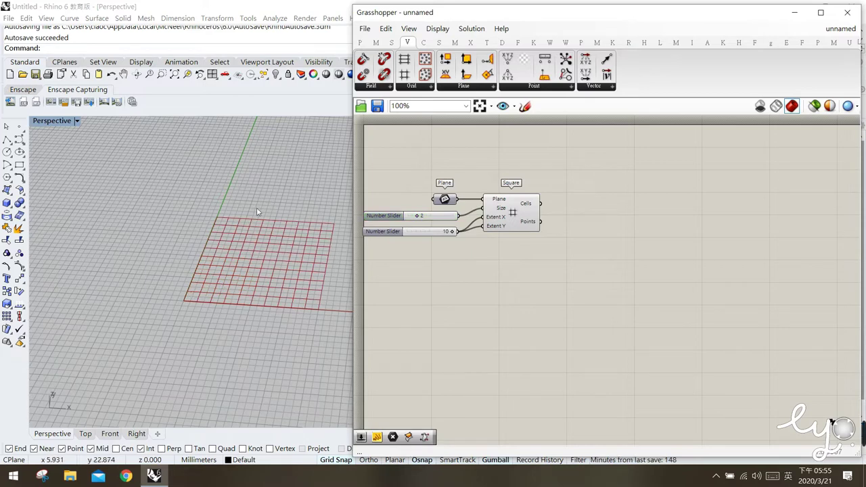
Examine the square grid's preview in the viewport and the contents of its Cells and Points outputs.
right_drag(294, 289, 261, 317)
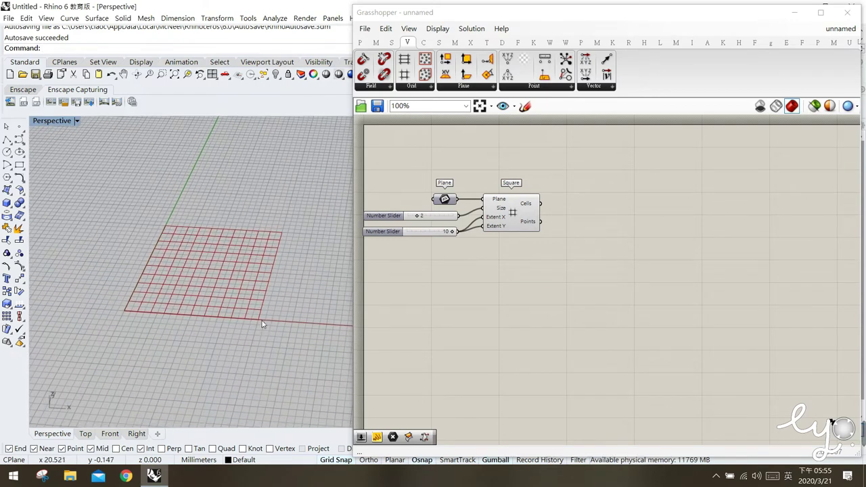
click(516, 321)
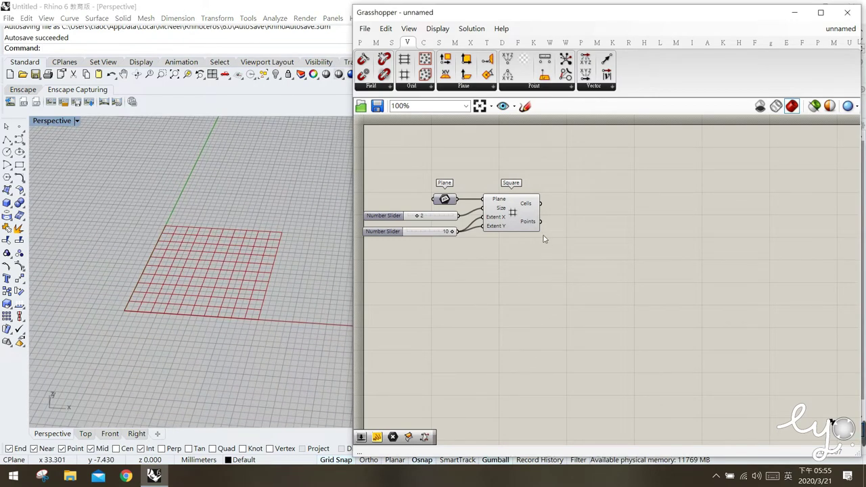
click(521, 212)
click(419, 270)
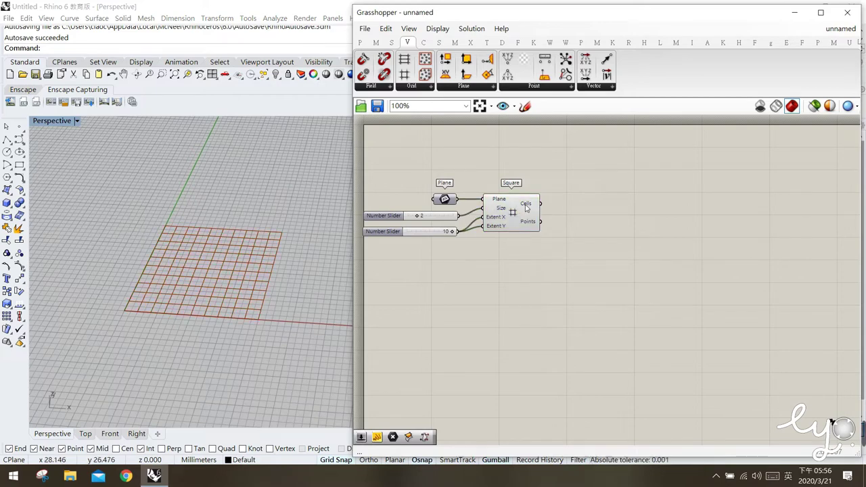
mouse_move(529, 209)
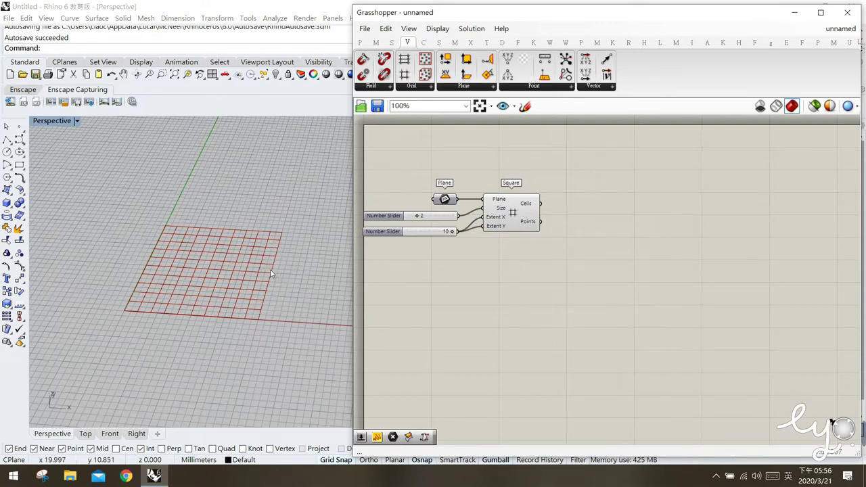
mouse_move(531, 226)
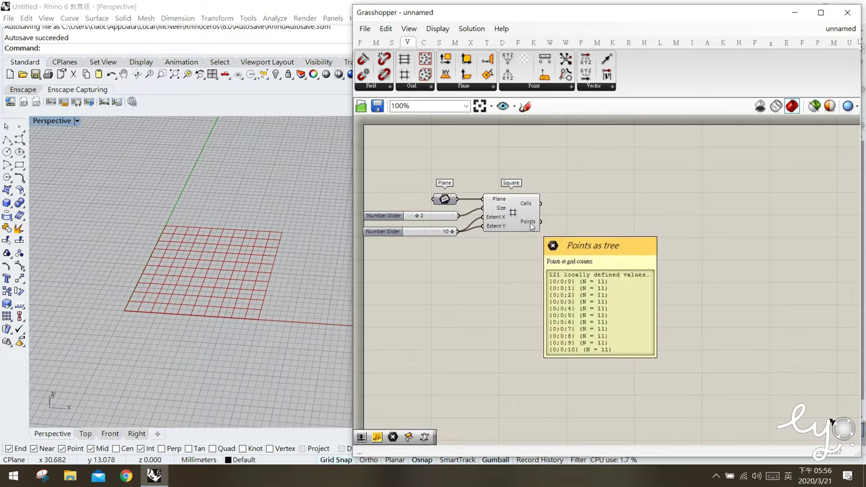
click(530, 225)
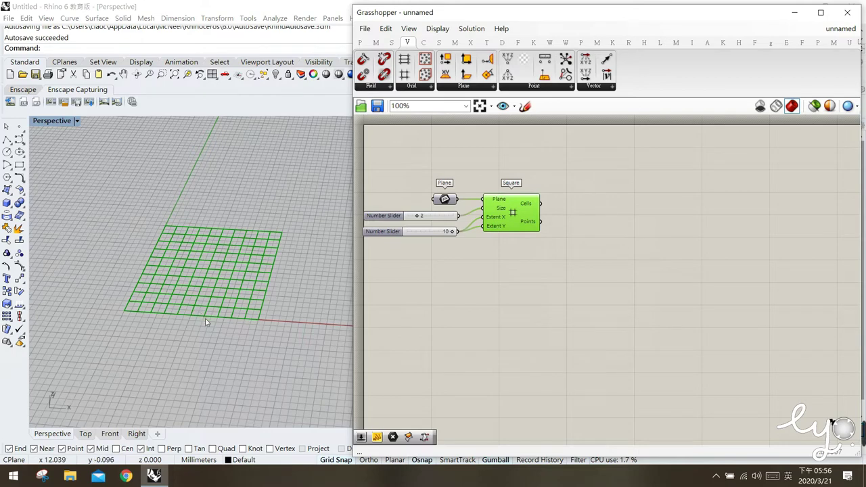
click(512, 294)
Place a Point parameter on the canvas beside the Square grid component's outputs.
click(363, 43)
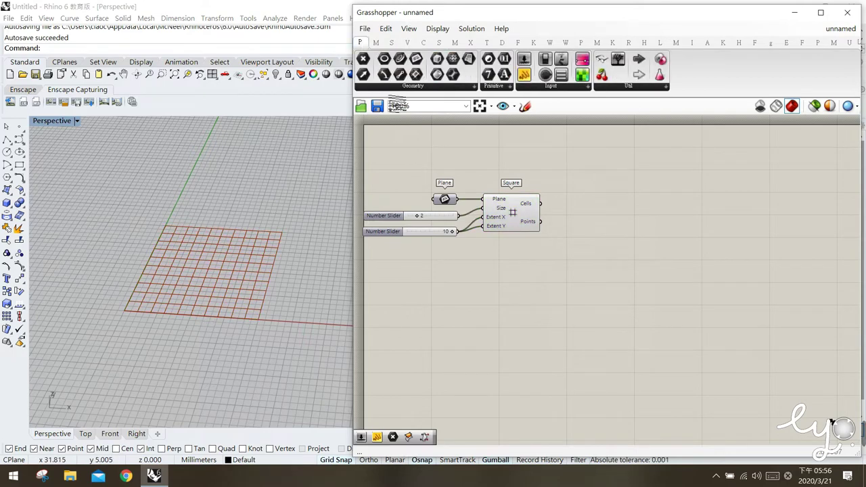
mouse_move(363, 43)
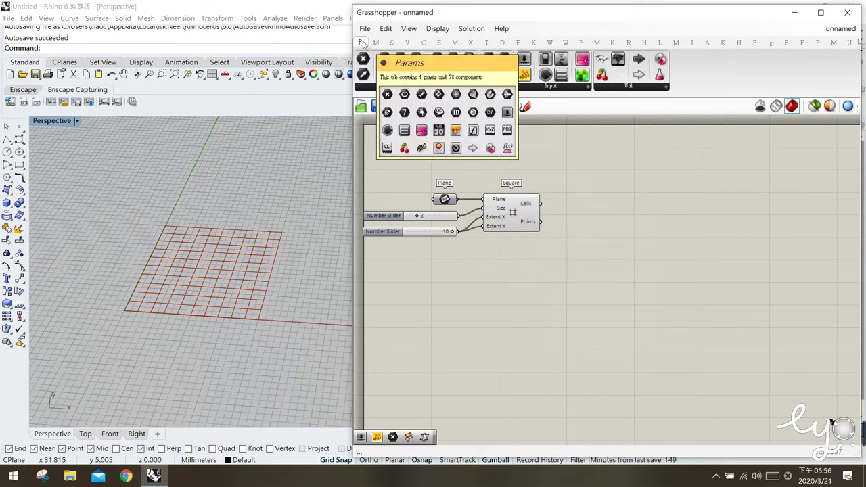
drag(364, 60, 597, 177)
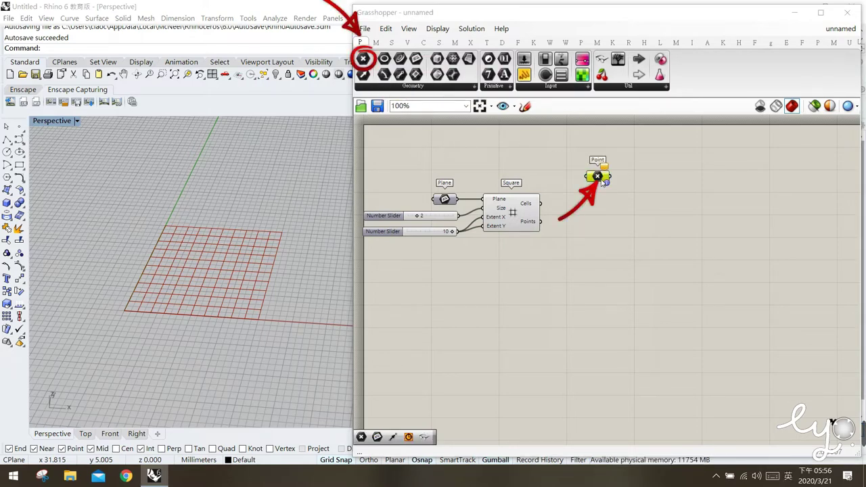
Connect the Square grid's Points output to the Point parameter and position the parameter beside that output.
click(587, 222)
drag(597, 181, 565, 226)
click(534, 230)
click(566, 301)
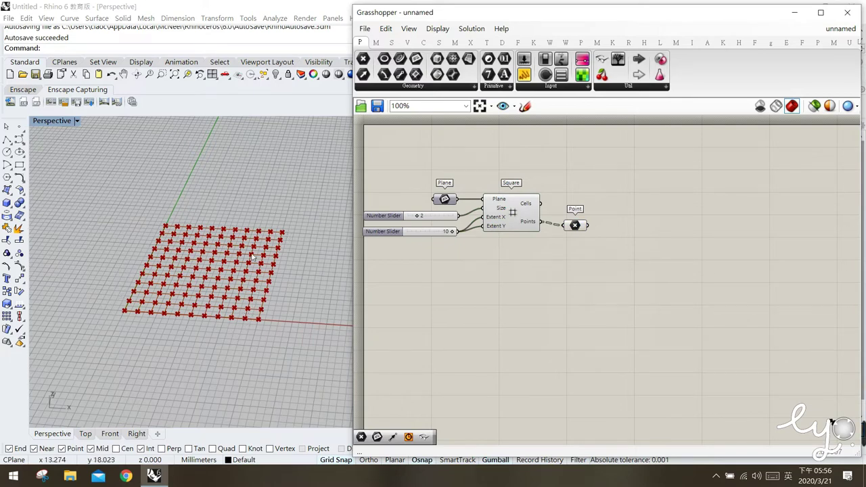
click(574, 226)
drag(575, 225, 576, 215)
click(568, 252)
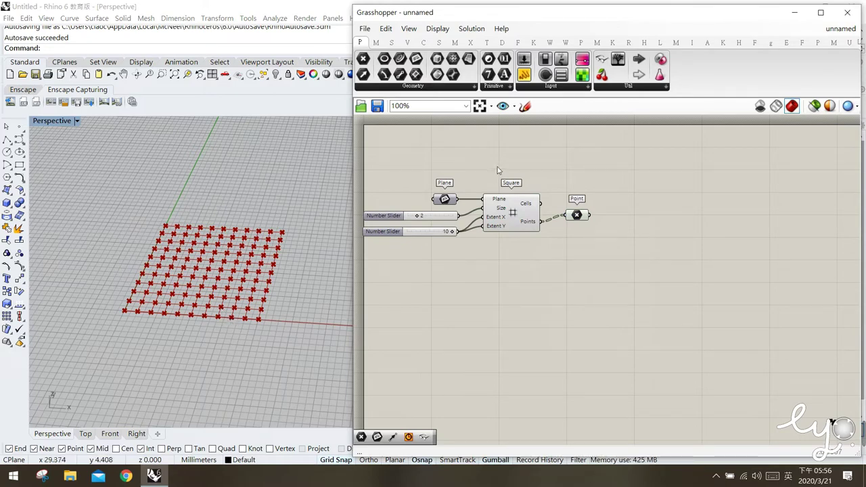
Place a Circle component on the canvas just below the Point parameter.
click(423, 42)
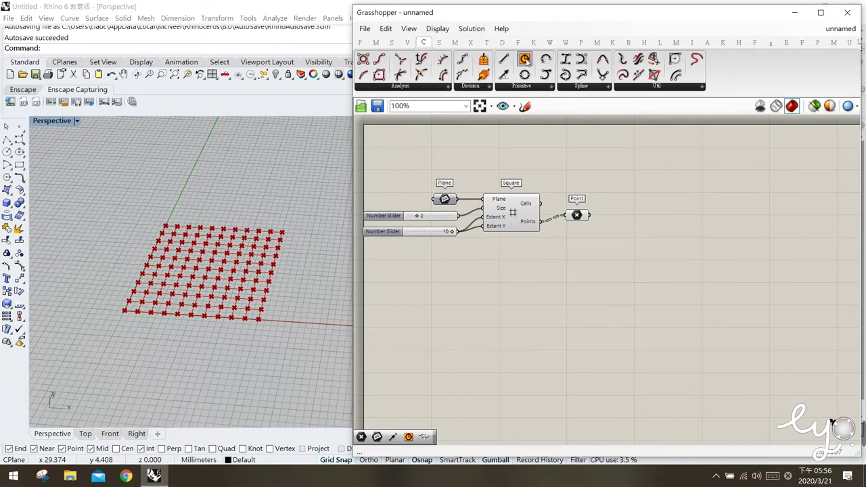
drag(524, 59, 582, 154)
mouse_move(583, 251)
mouse_down()
mouse_move(574, 248)
mouse_move(590, 245)
mouse_up()
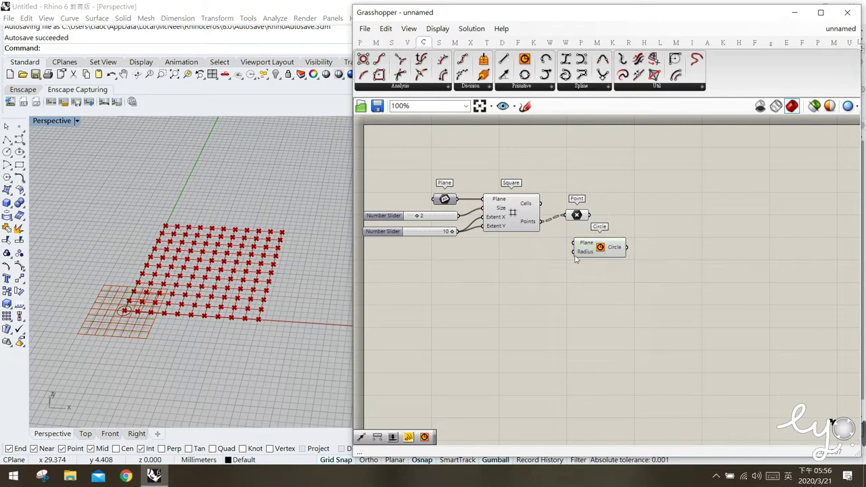
Connect the Square grid's Points output to the Circle component's Plane input.
click(529, 227)
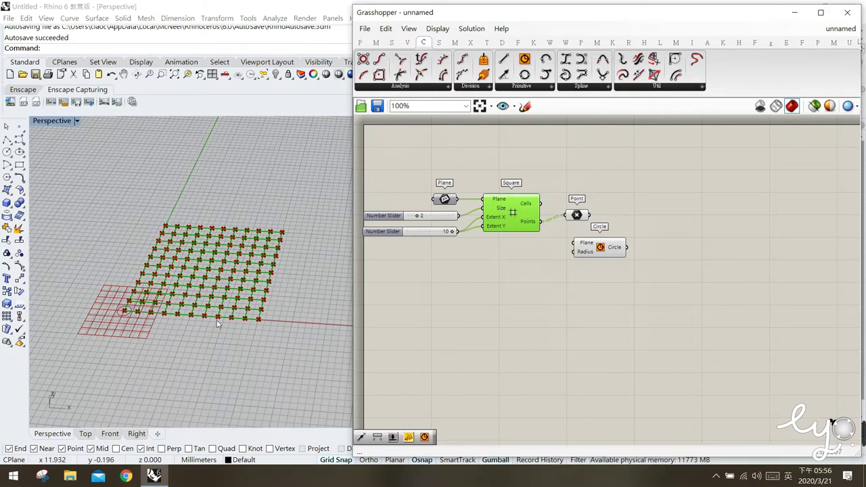
click(538, 235)
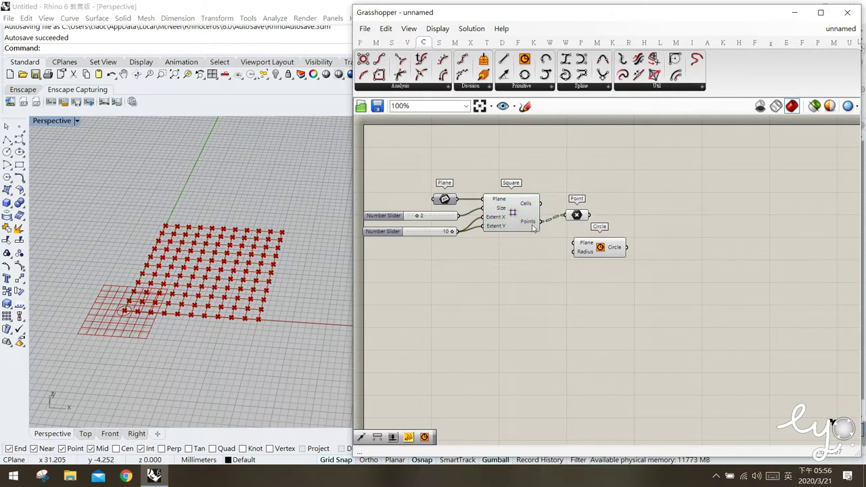
click(529, 227)
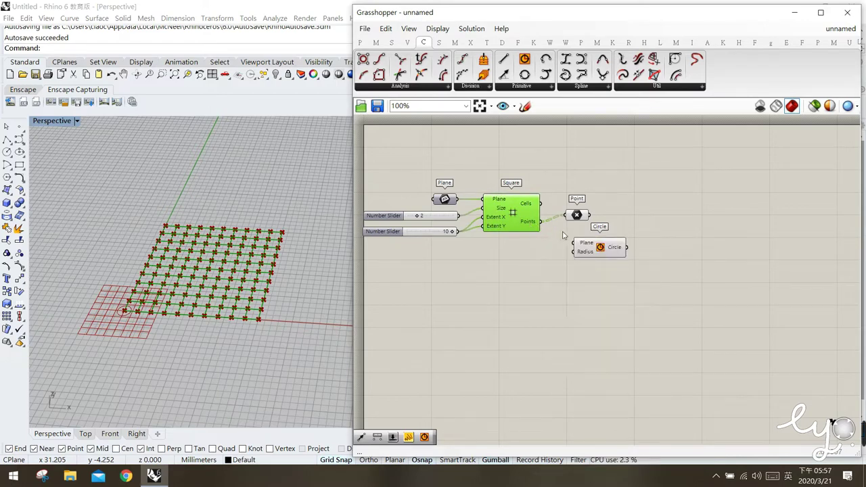
click(592, 249)
mouse_move(587, 246)
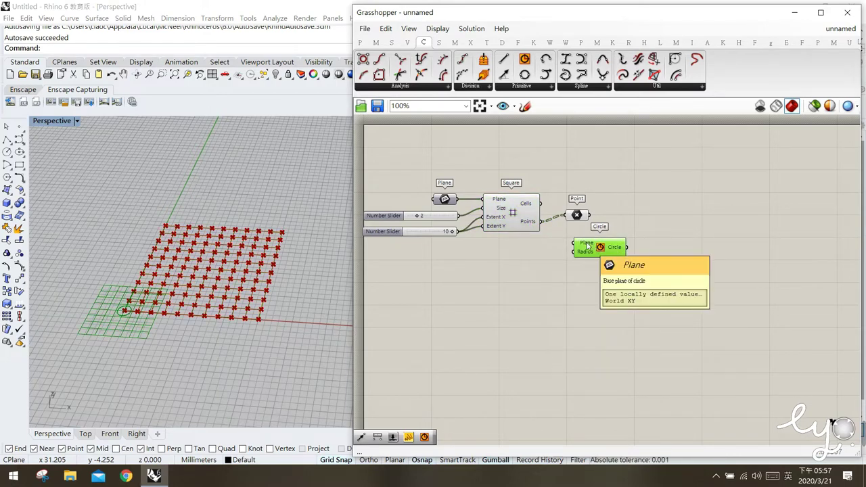
drag(553, 232, 574, 243)
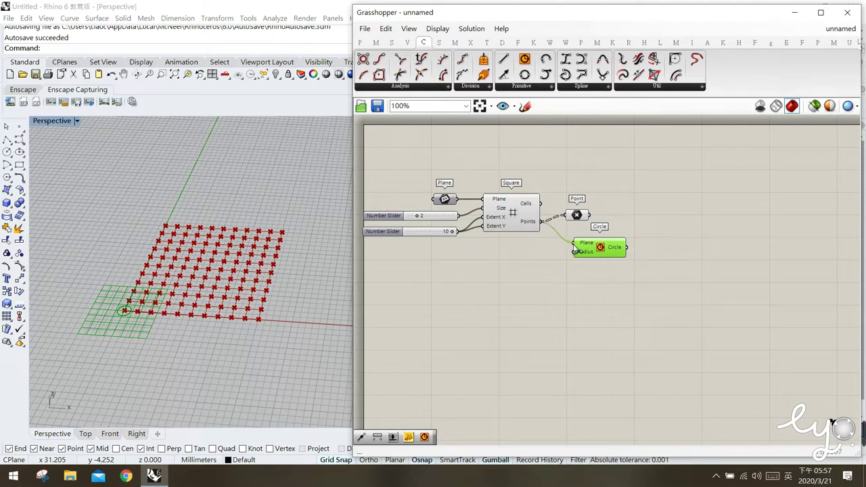
Disable the Point parameter's preview and shift the Circle component slightly beneath it.
click(581, 217)
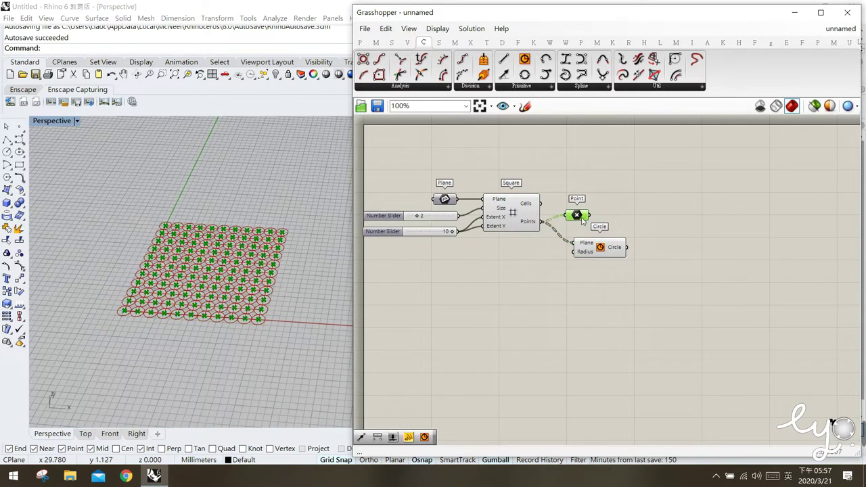
click(532, 318)
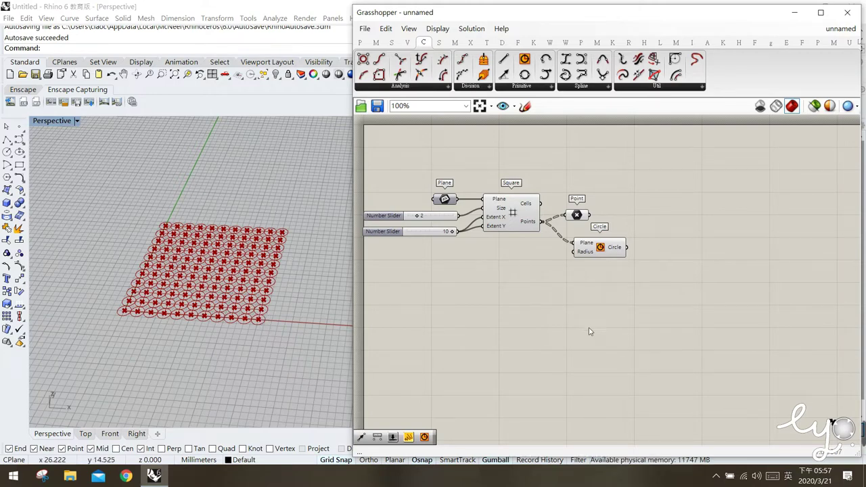
click(578, 215)
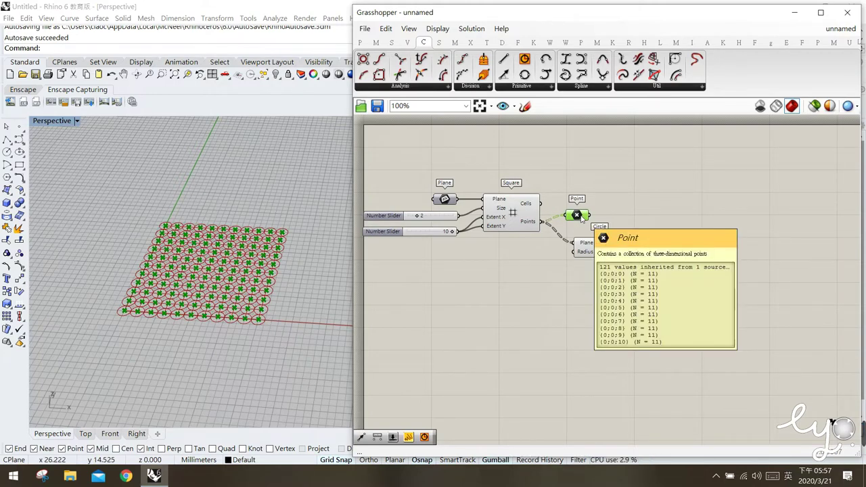
middle_click(576, 217)
click(583, 233)
drag(593, 250, 586, 253)
click(561, 285)
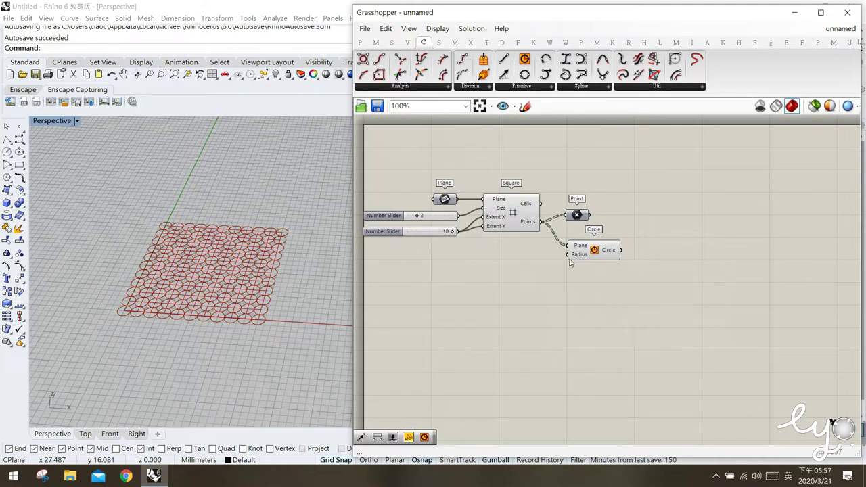
Add a number slider defined as 0.2<5<10 and connect it to the Circle component's Radius input.
double_click(507, 259)
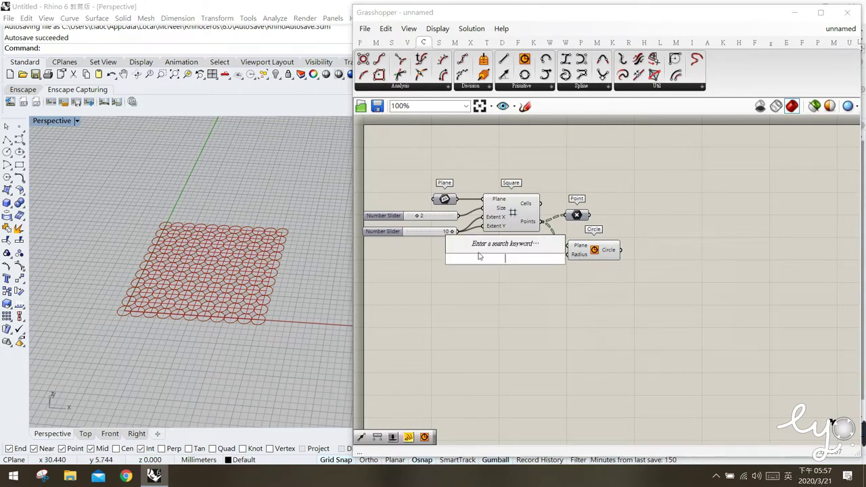
text(0.)
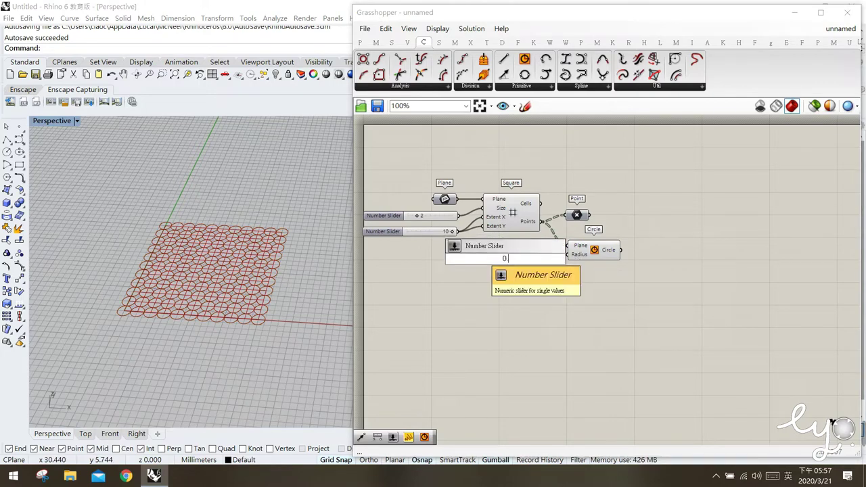
text(2<5<)
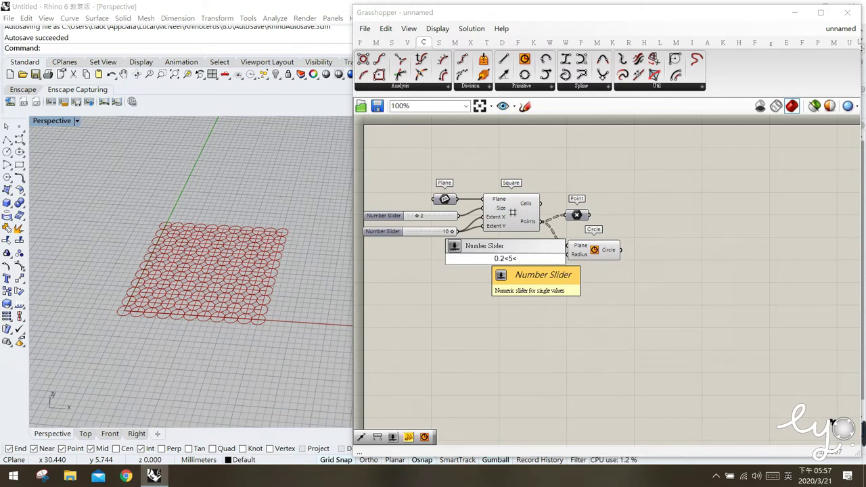
text(10)
key(Return)
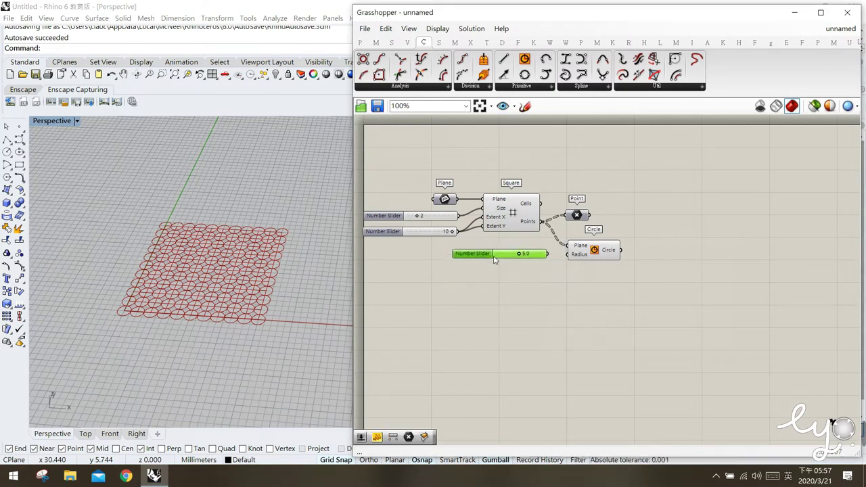
drag(487, 257, 475, 261)
click(536, 277)
drag(535, 257, 568, 255)
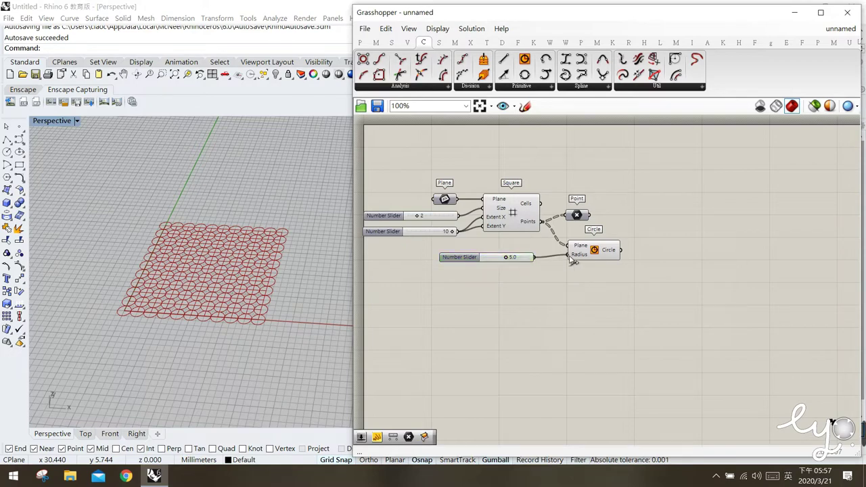
Reduce the circle radius slider to 0.2 and check the small circles on the grid points.
drag(493, 257, 499, 259)
click(512, 279)
scroll(286, 291, up, 5)
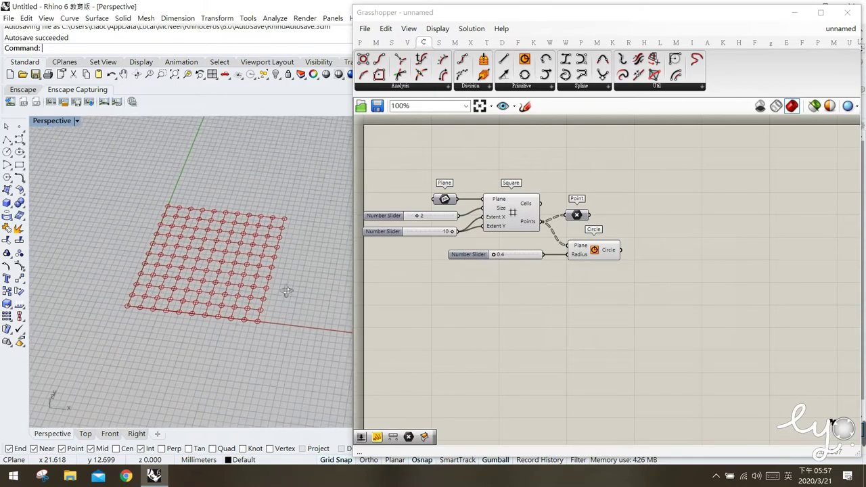
right_drag(256, 298, 271, 295)
mouse_move(499, 261)
mouse_down()
mouse_move(518, 264)
mouse_move(495, 265)
mouse_up()
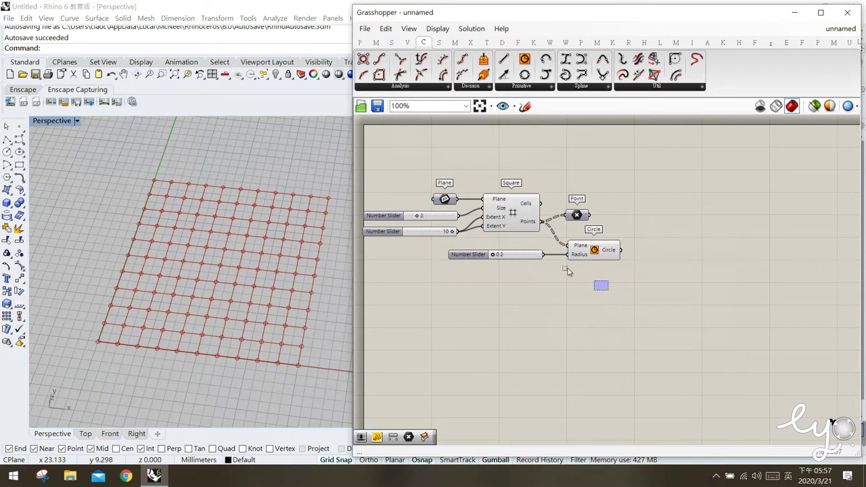
Disable the preview of the Circle component, selecting it together with its radius slider.
drag(601, 288, 474, 241)
key(space)
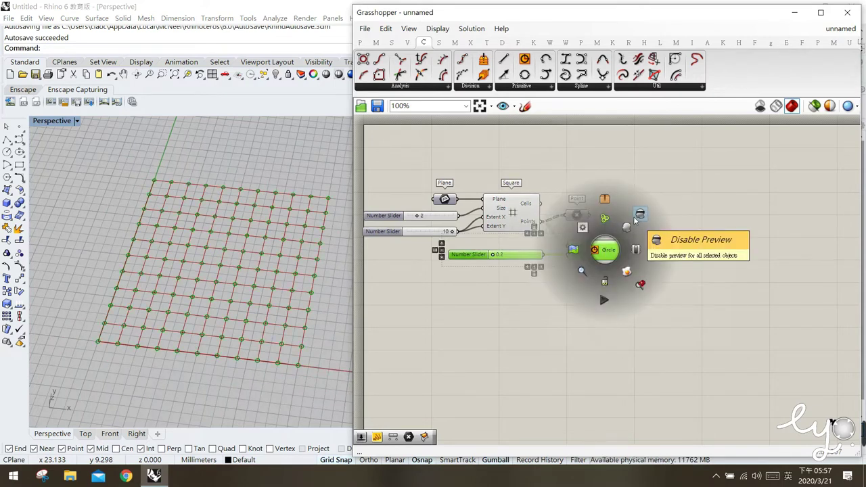
click(637, 217)
click(577, 298)
Rearrange the Point parameter, radius slider and Circle component into a compact row above and beyond the Square grid component.
drag(582, 217, 586, 197)
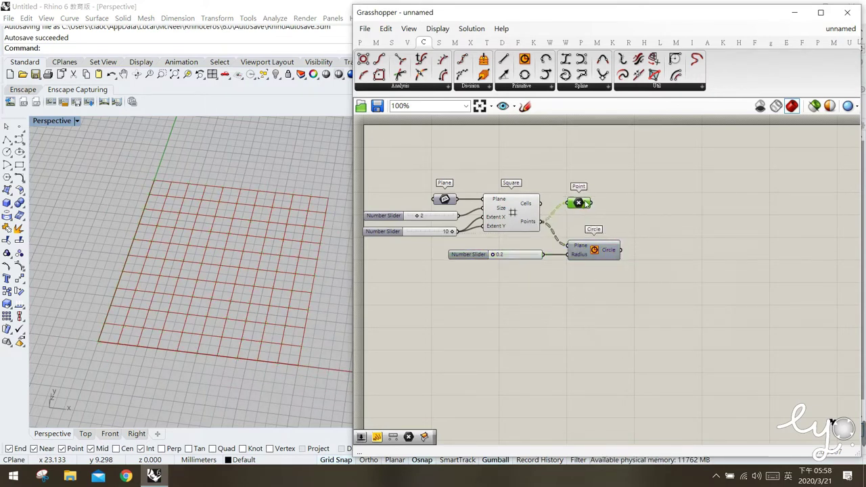
drag(572, 284, 527, 238)
drag(585, 255, 704, 211)
click(625, 219)
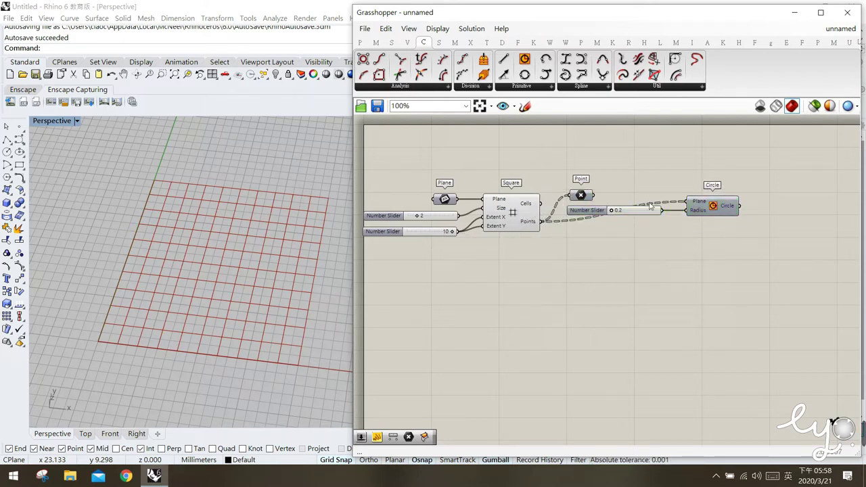
drag(580, 195, 584, 163)
drag(651, 210, 649, 178)
drag(712, 206, 700, 175)
click(702, 206)
Group the Point parameter, the 0.2 radius slider and the Circle component.
drag(727, 208, 564, 147)
middle_click(685, 186)
click(707, 193)
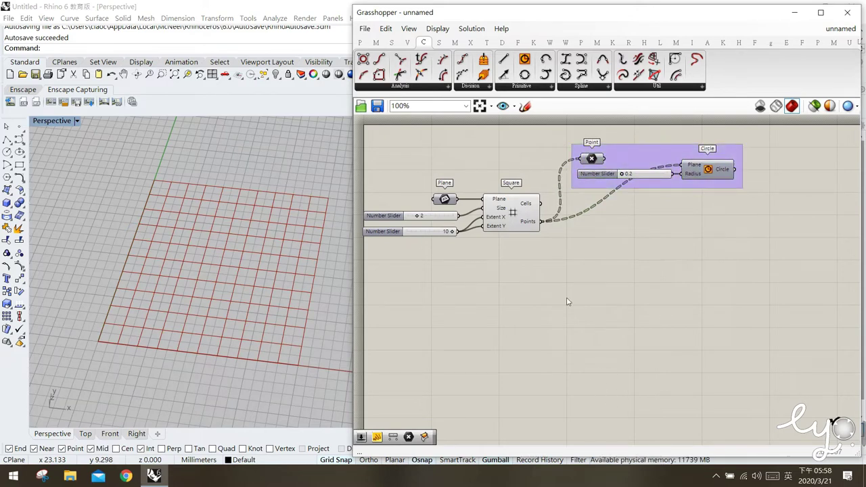
click(526, 232)
Enable the preview of the grouped Point parameter so the grid points are displayed.
click(591, 159)
middle_click(591, 158)
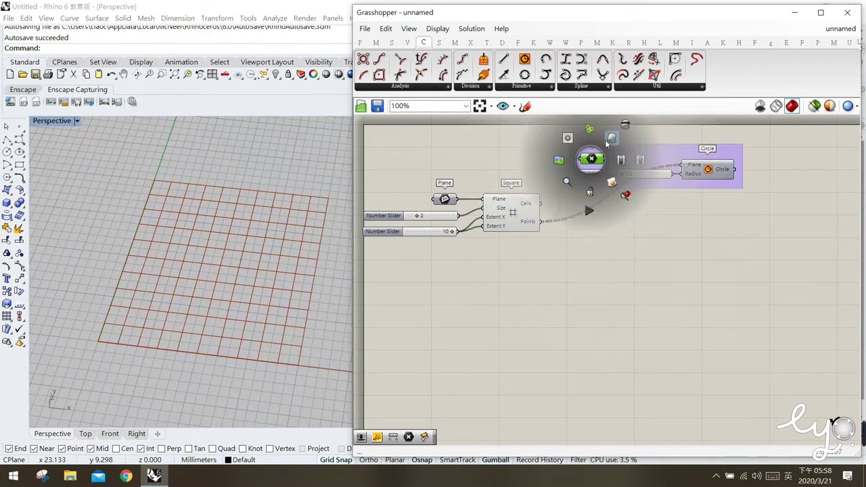
click(611, 140)
click(522, 334)
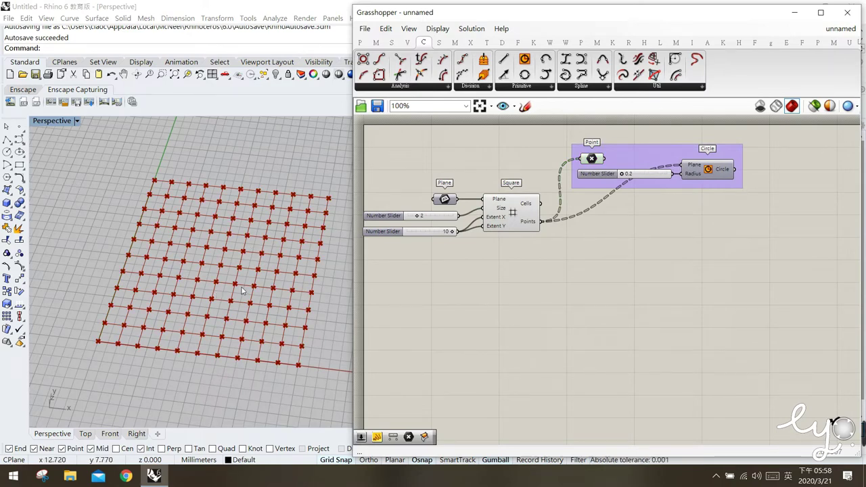
Switch to Rhino and draw a single point object inside one of the grid cells in the Perspective viewport.
click(20, 127)
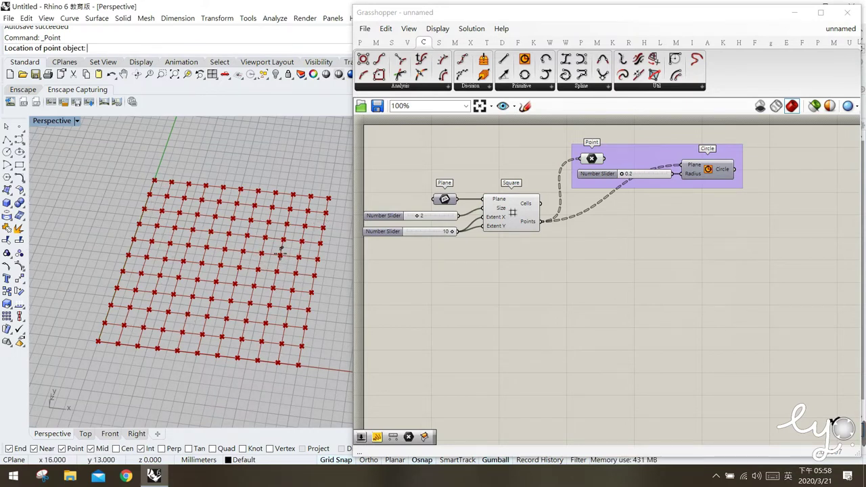
click(268, 262)
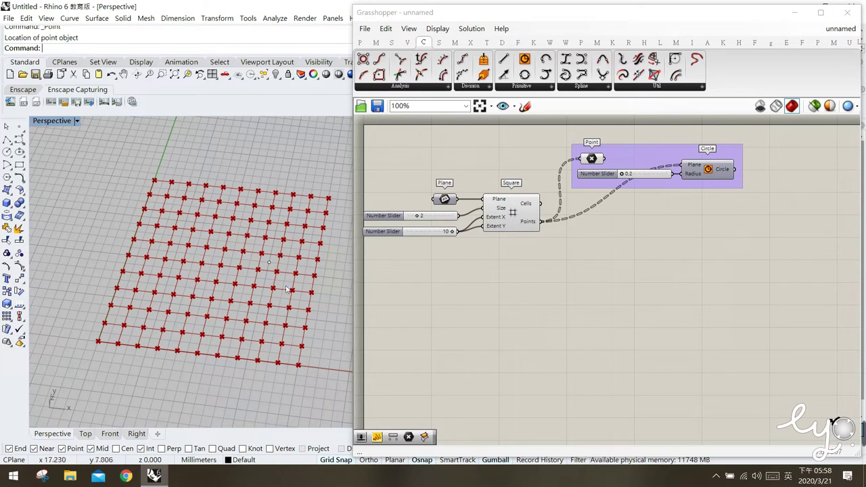
click(269, 261)
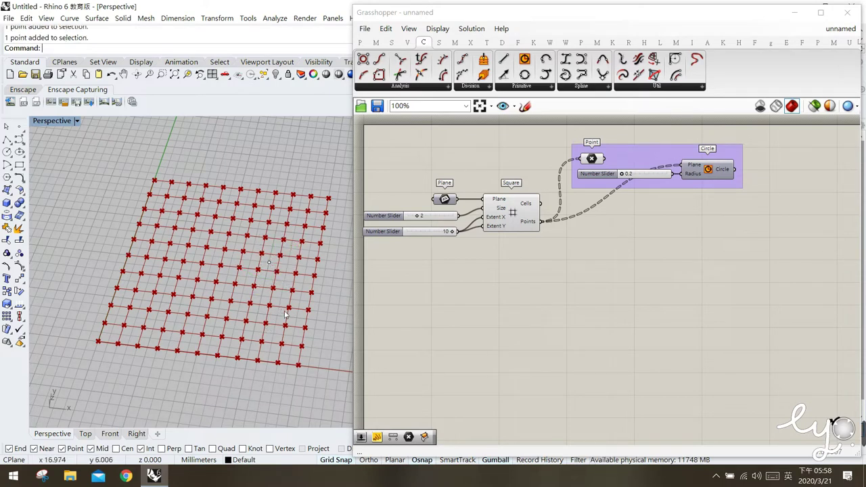
Return to Grasshopper and place a second Point parameter below the Square grid component.
click(463, 340)
click(359, 42)
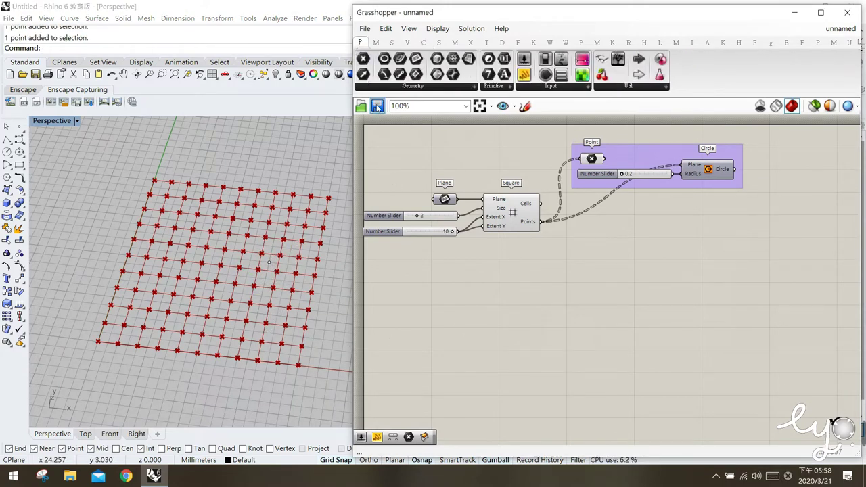
drag(363, 59, 526, 278)
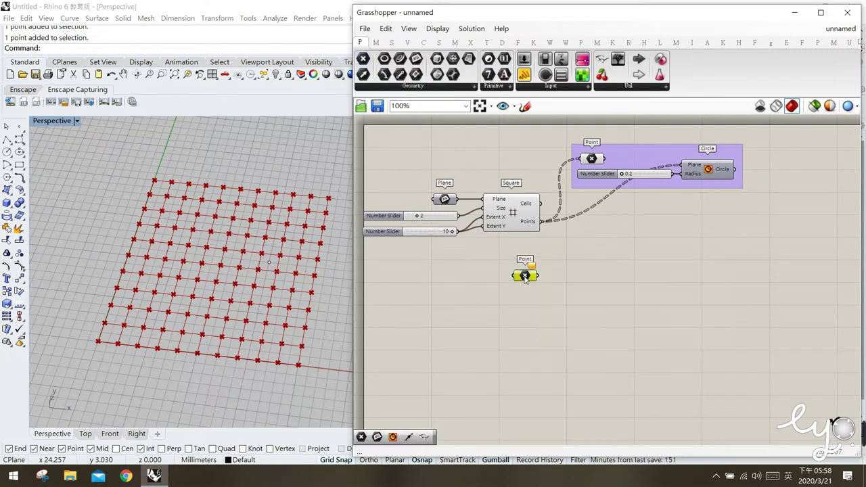
drag(524, 278, 527, 277)
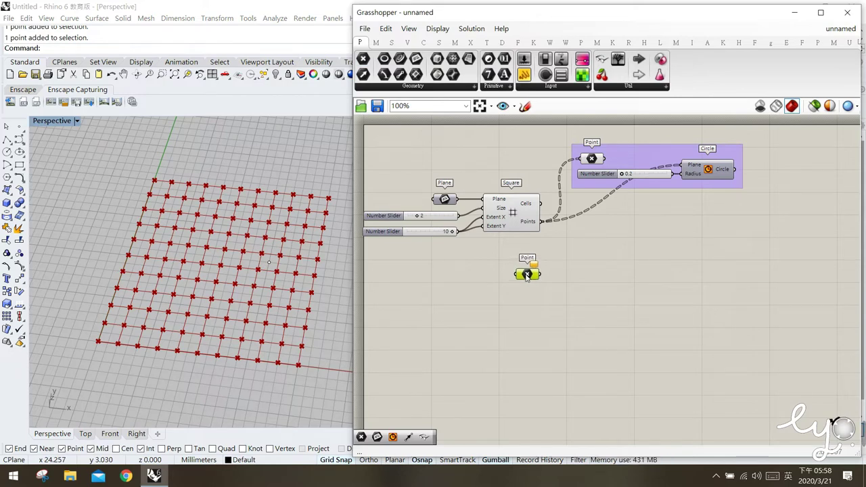
Set the new Point parameter to reference the single point drawn in the Rhino viewport.
right_click(527, 276)
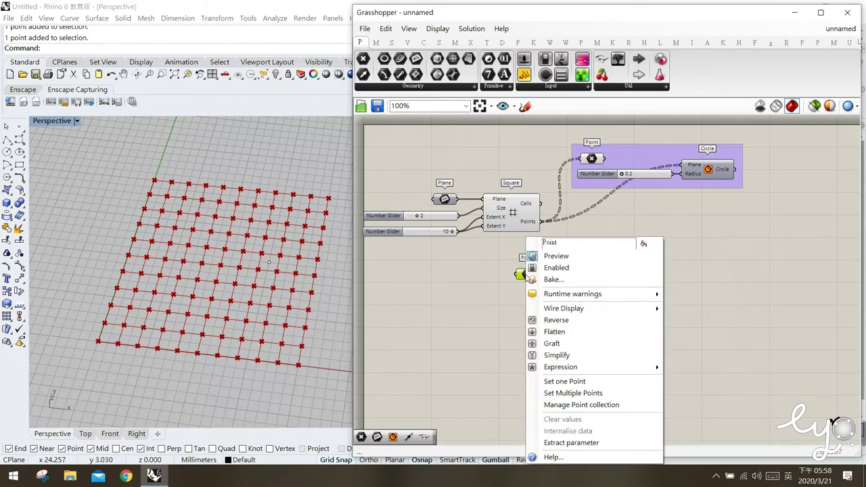
click(589, 382)
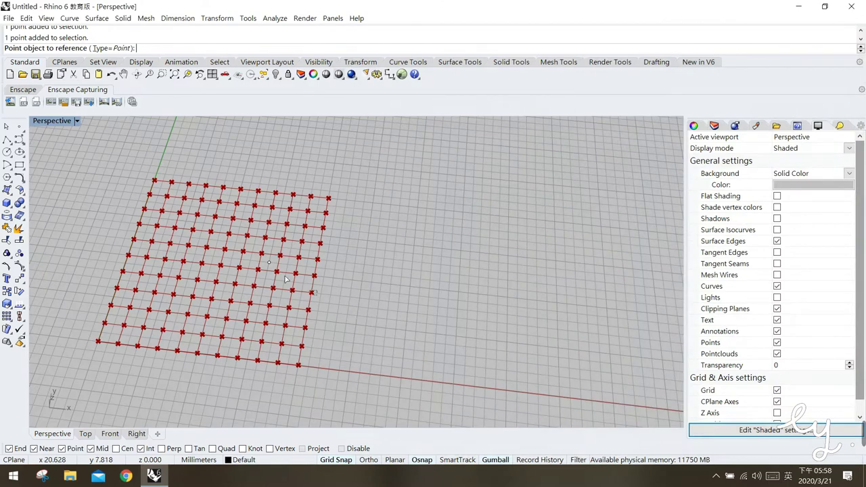
click(268, 263)
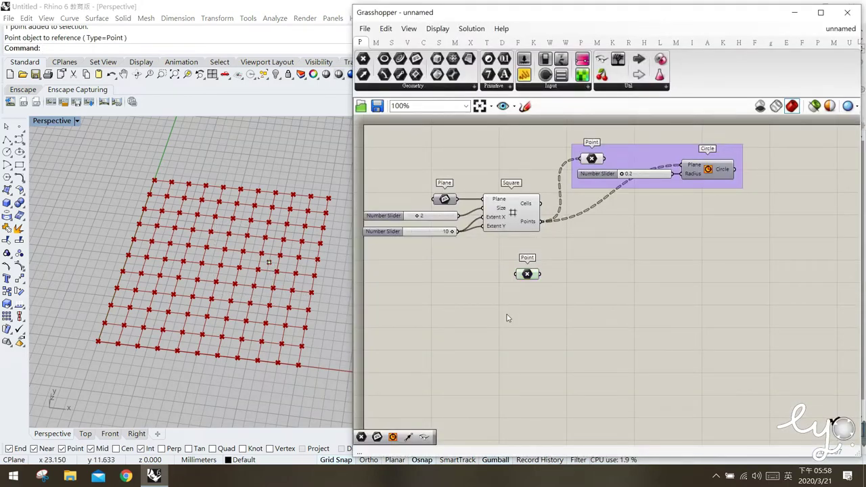
Highlight the grid points through the grouped Point parameter and select the single Rhino point to compare their positions.
drag(527, 275, 524, 269)
click(520, 285)
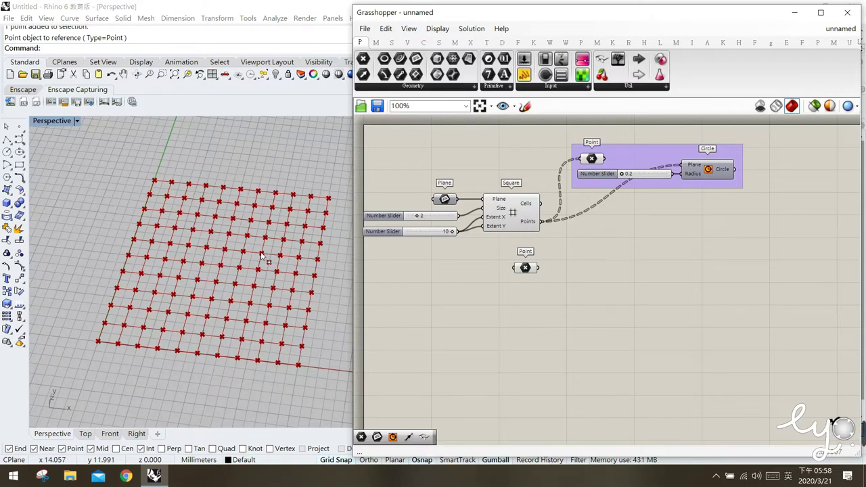
click(592, 158)
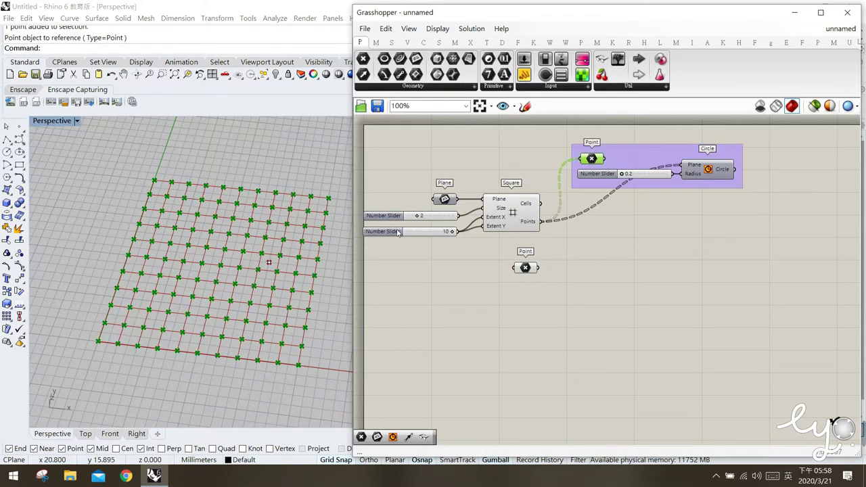
click(269, 265)
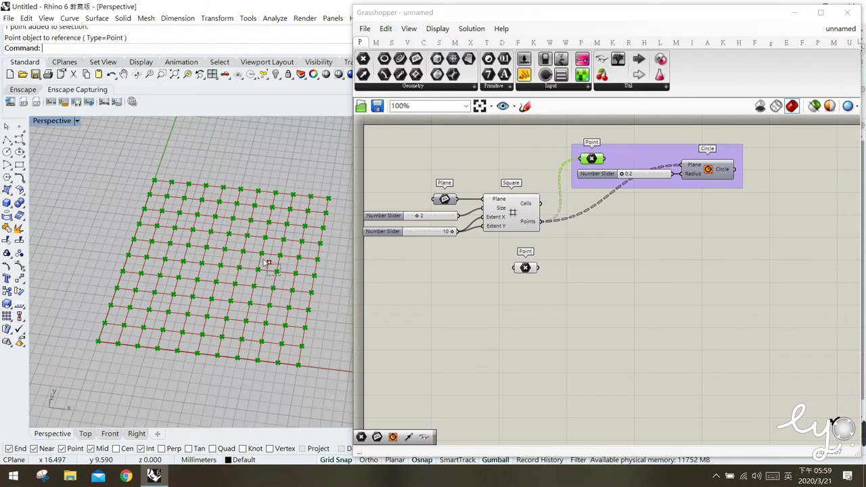
click(269, 264)
click(293, 328)
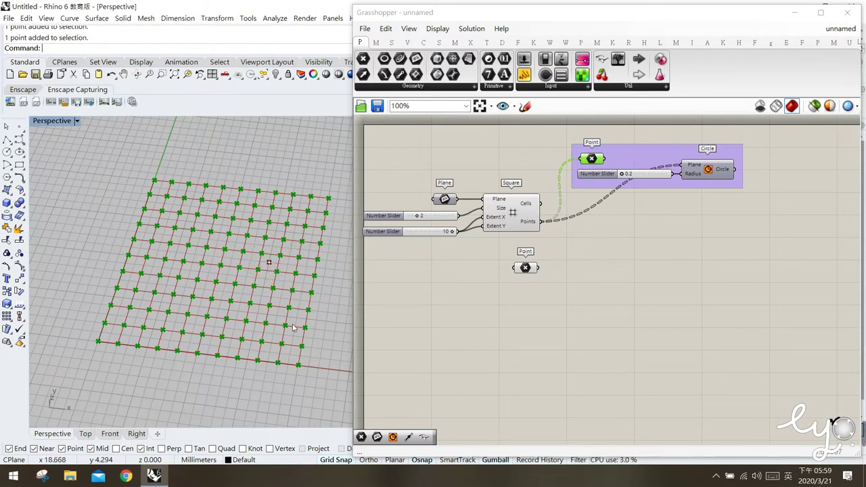
click(525, 106)
drag(562, 269, 690, 264)
drag(563, 312, 694, 303)
drag(601, 223, 611, 341)
drag(648, 230, 660, 312)
drag(613, 262, 607, 263)
drag(615, 301, 612, 301)
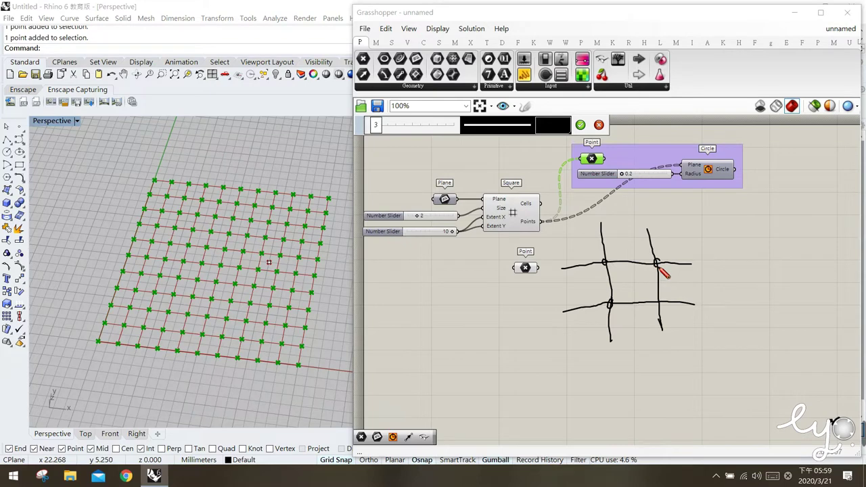
drag(661, 299, 663, 308)
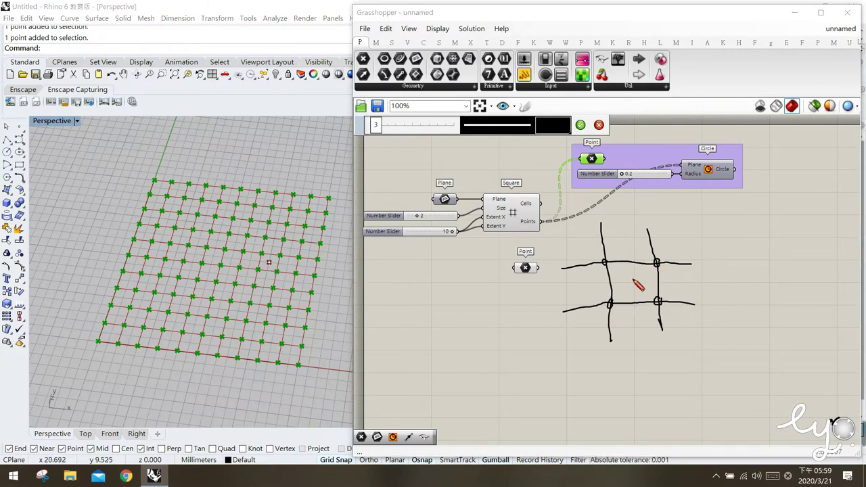
drag(628, 277, 635, 284)
drag(635, 278, 628, 285)
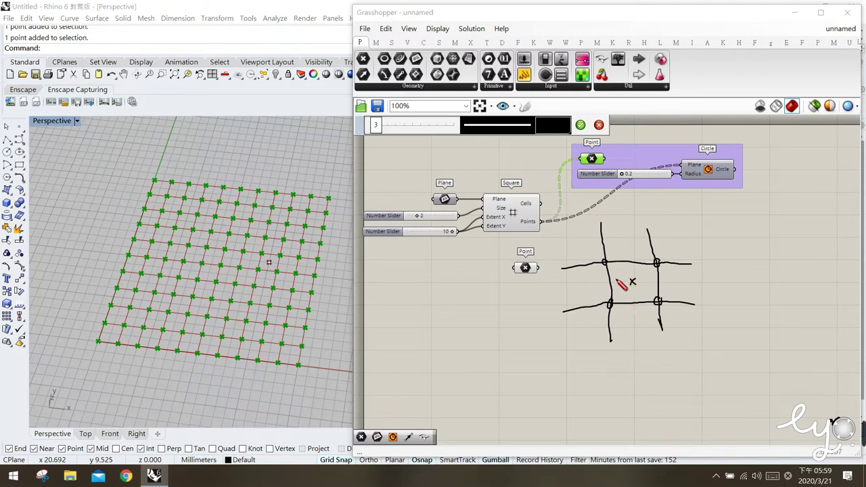
mouse_move(606, 267)
mouse_down()
mouse_move(625, 276)
mouse_move(624, 285)
mouse_up()
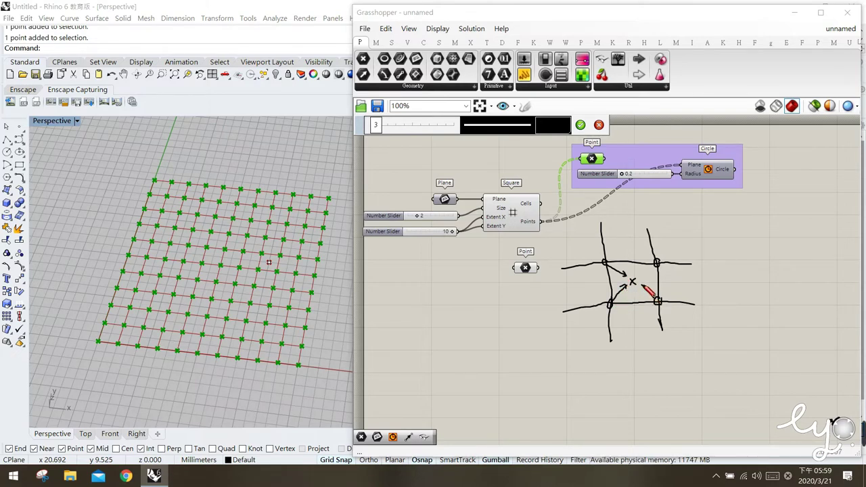
drag(653, 269, 642, 284)
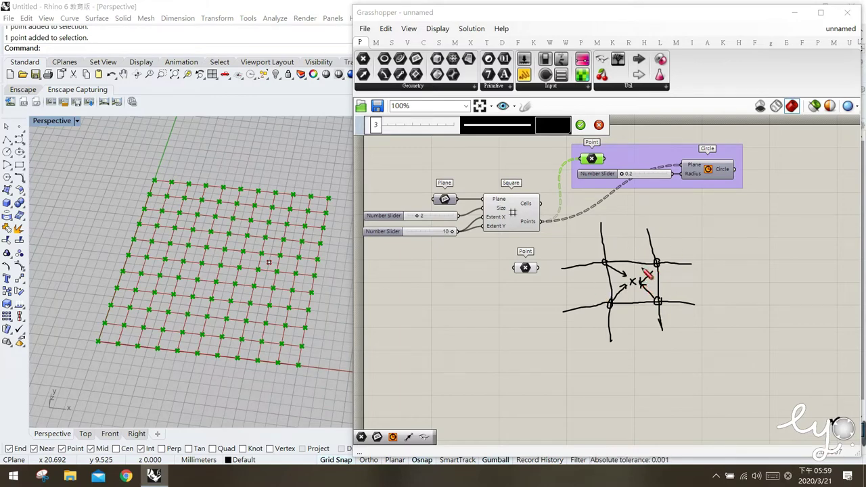
click(599, 125)
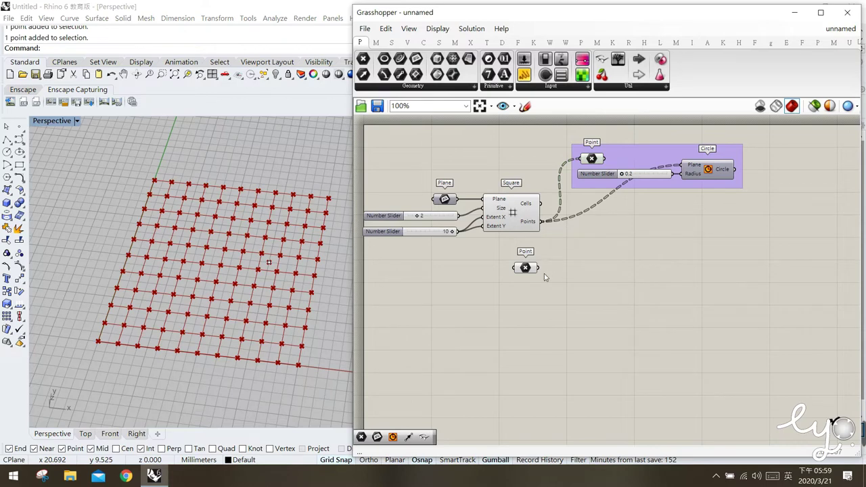
Place a Vector 2Pt component below the circle group, beside the Square grid and the referenced Point parameter.
click(531, 226)
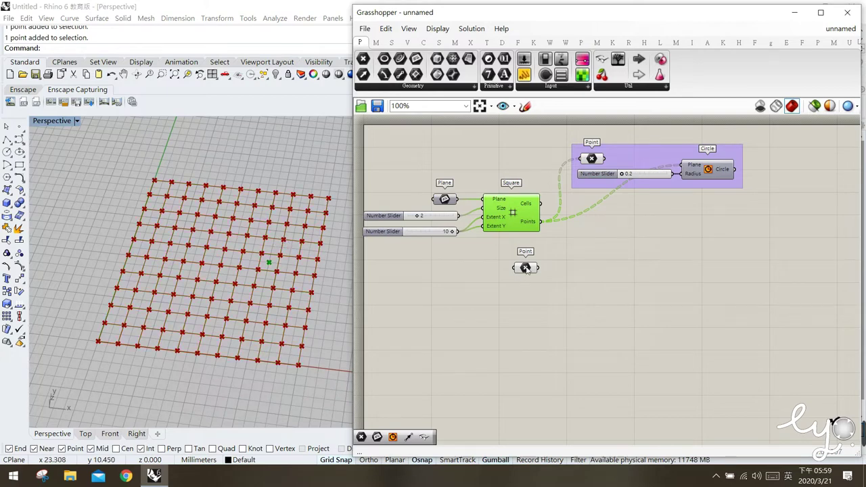
click(535, 341)
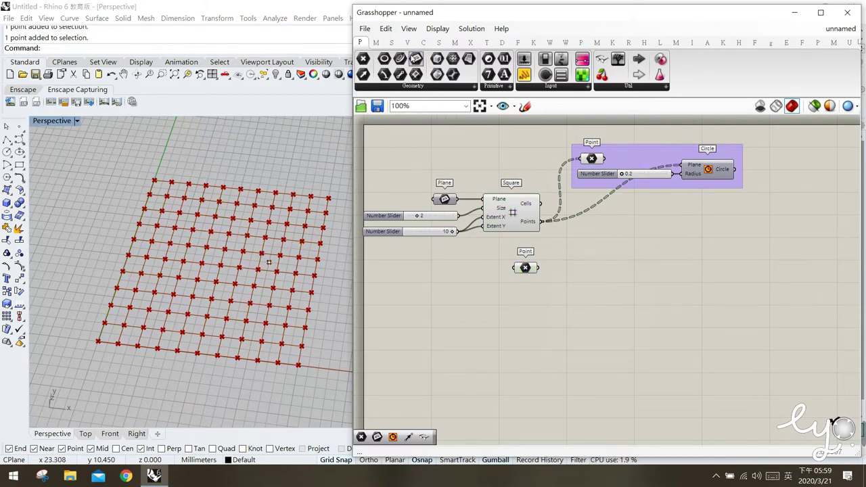
click(406, 44)
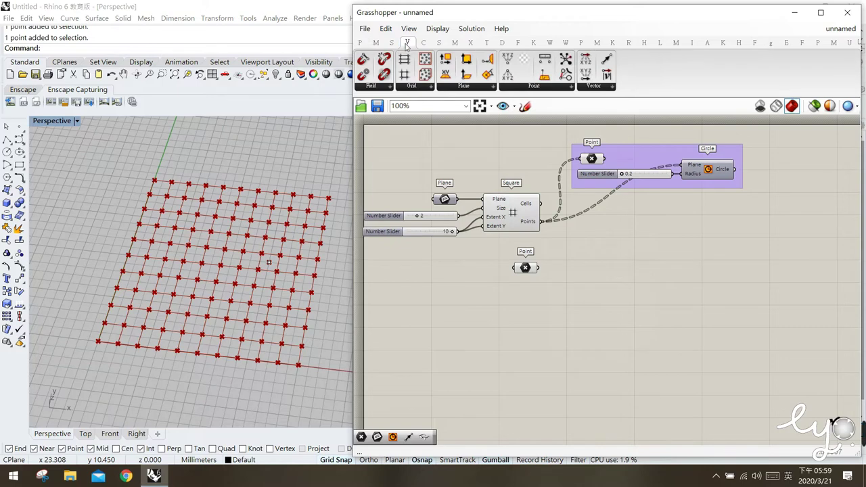
click(598, 88)
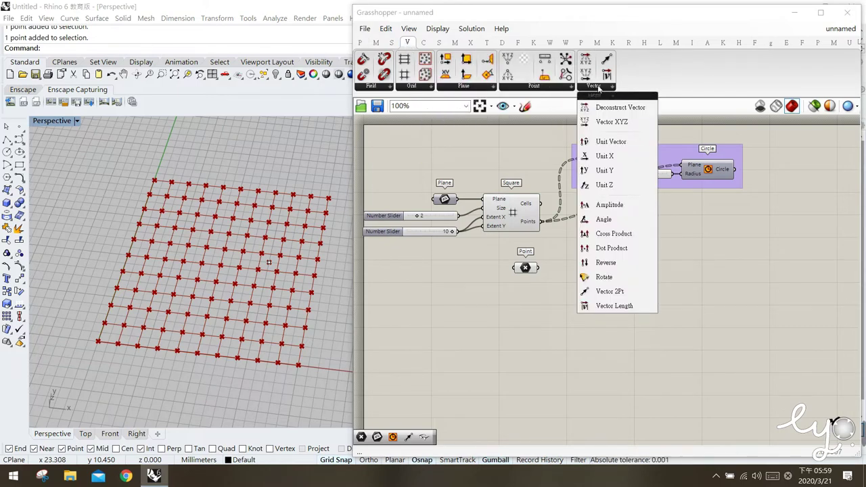
click(612, 292)
click(621, 272)
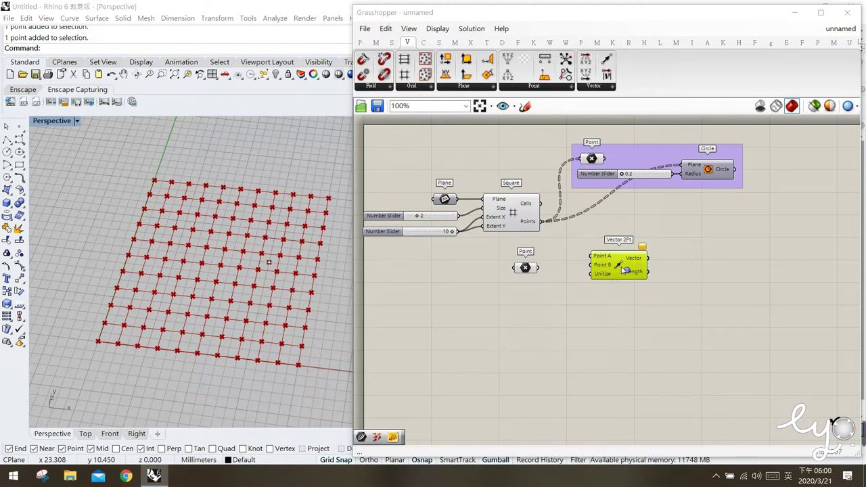
drag(625, 270, 617, 257)
click(591, 286)
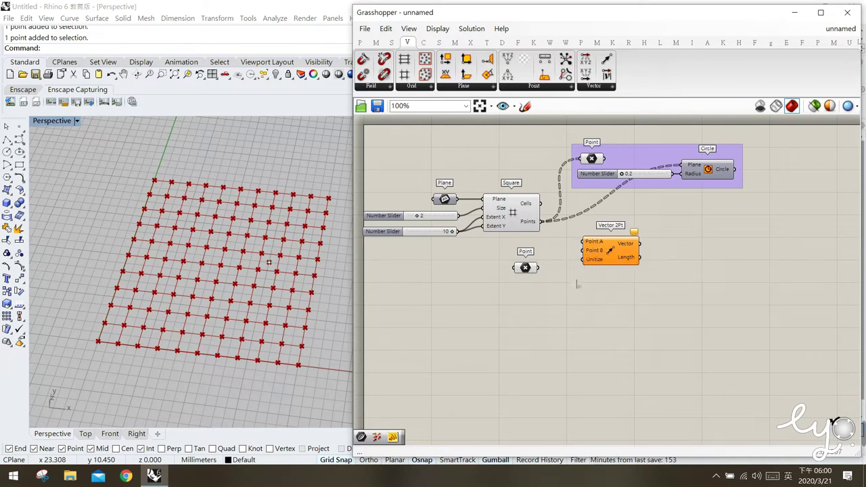
Wire the Square grid's Points into Point A and the referenced Point into Point B of Vector 2Pt, and tidy the component positions.
drag(527, 269, 531, 272)
click(539, 280)
click(527, 225)
drag(541, 222, 583, 241)
click(559, 276)
drag(541, 270, 582, 250)
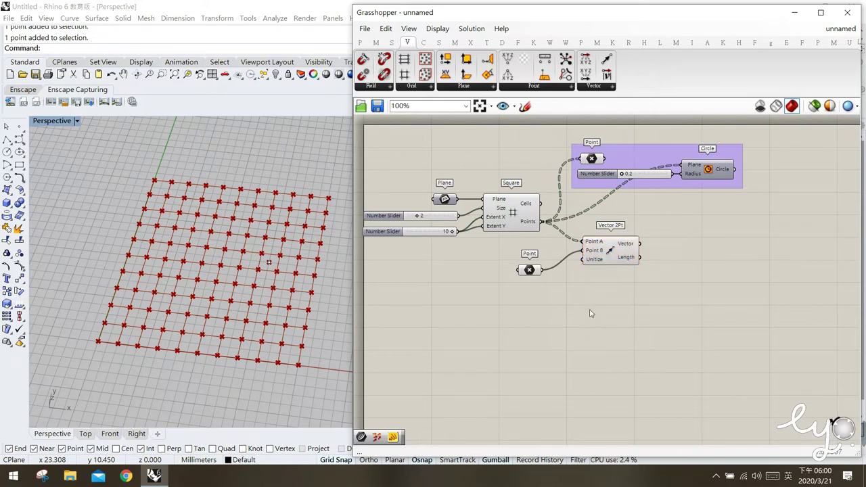
drag(606, 255, 586, 255)
click(589, 235)
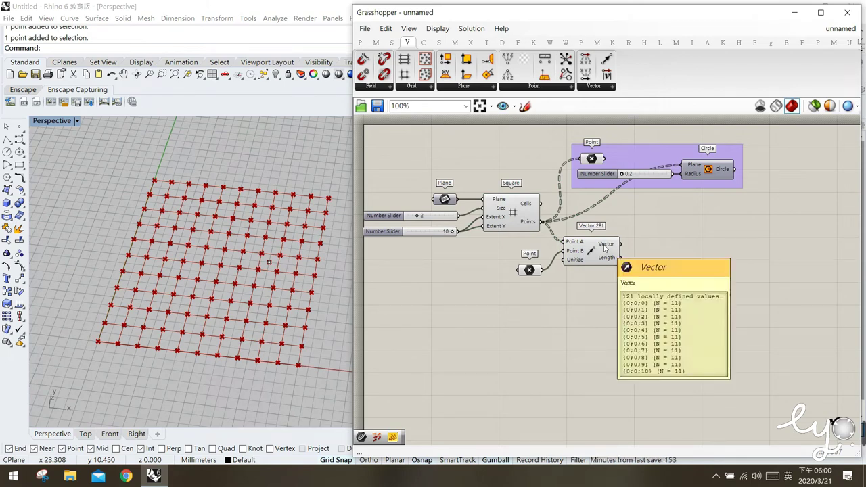
Add a Panel beside Vector 2Pt, feed it the Vector output, and enlarge it to read the vector list.
click(360, 42)
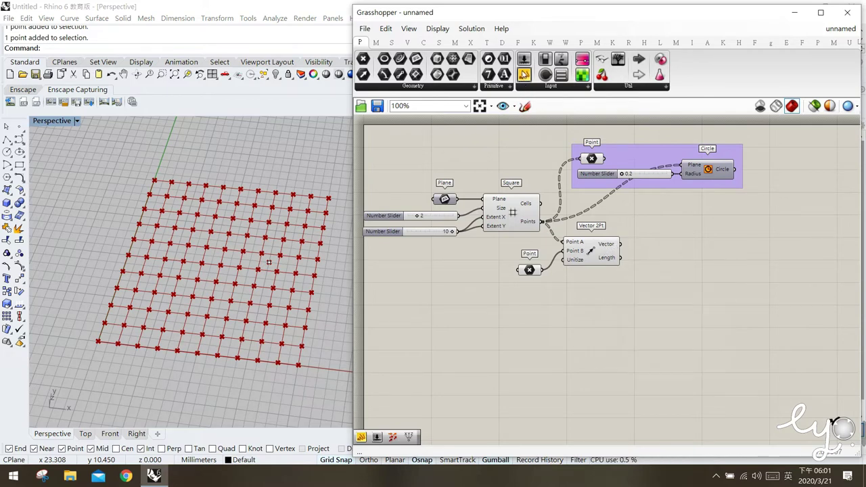
click(666, 256)
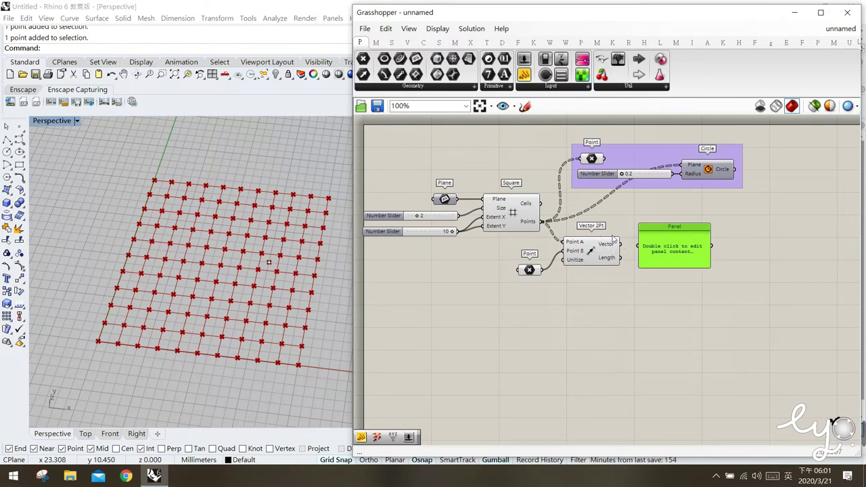
drag(624, 249, 679, 339)
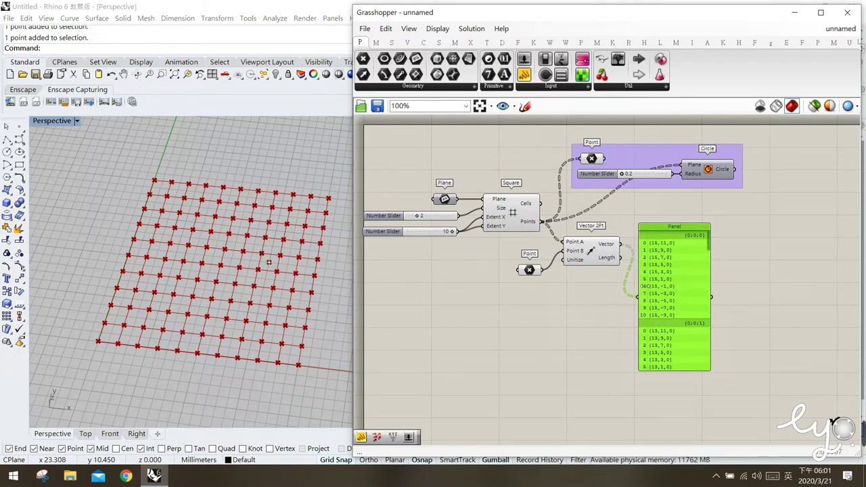
drag(714, 348, 722, 349)
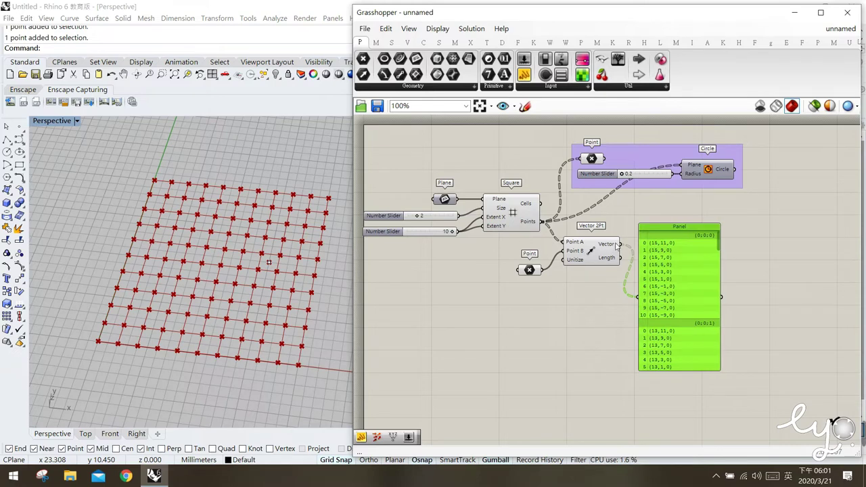
click(610, 247)
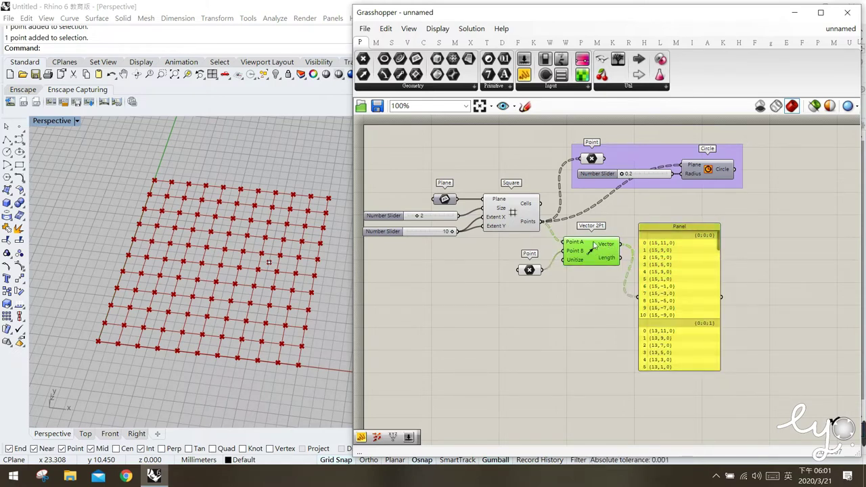
drag(676, 263, 680, 253)
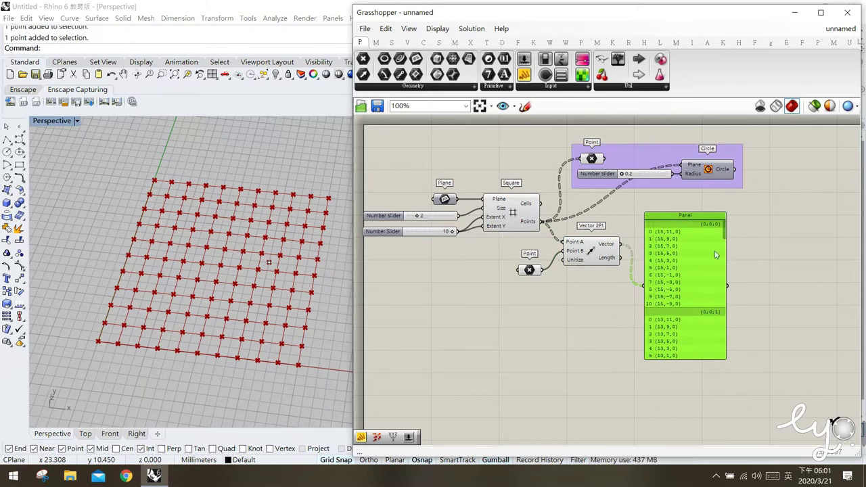
mouse_move(725, 234)
mouse_down()
mouse_move(725, 253)
mouse_move(722, 229)
mouse_up()
click(619, 292)
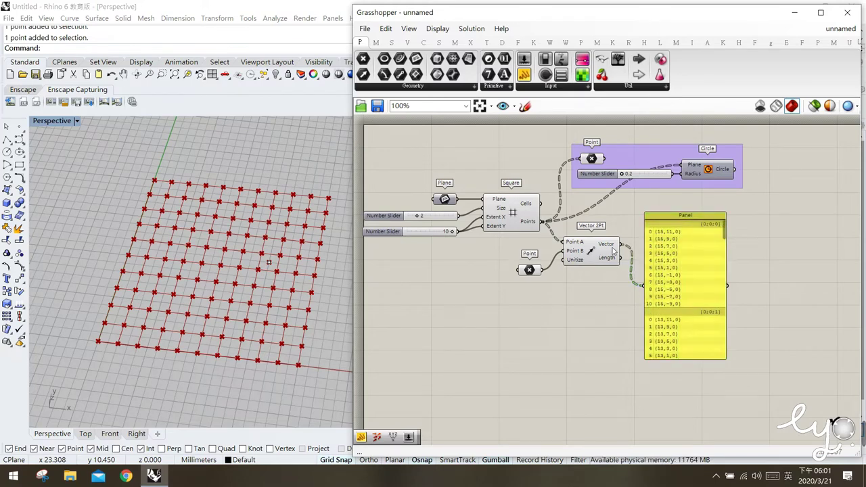
mouse_move(610, 247)
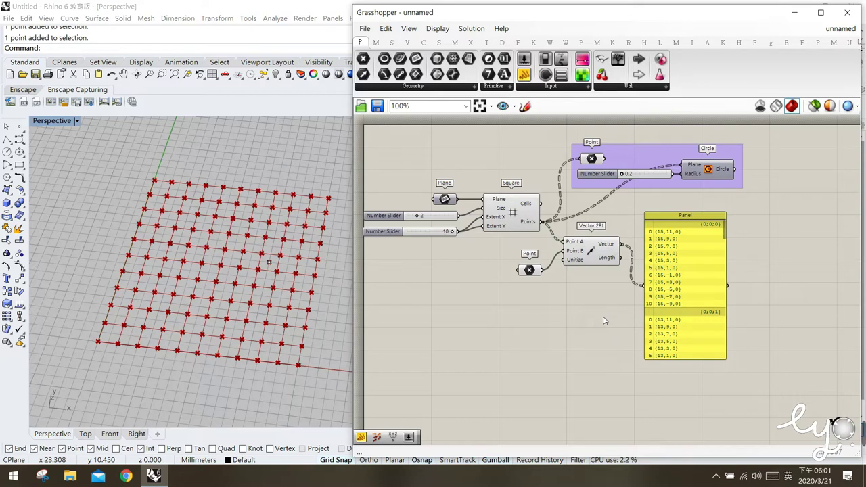
click(524, 106)
mouse_move(485, 201)
mouse_down()
mouse_move(451, 198)
mouse_move(485, 198)
mouse_up()
mouse_move(569, 259)
mouse_down()
mouse_move(542, 232)
mouse_move(543, 217)
mouse_move(558, 216)
mouse_move(565, 266)
mouse_up()
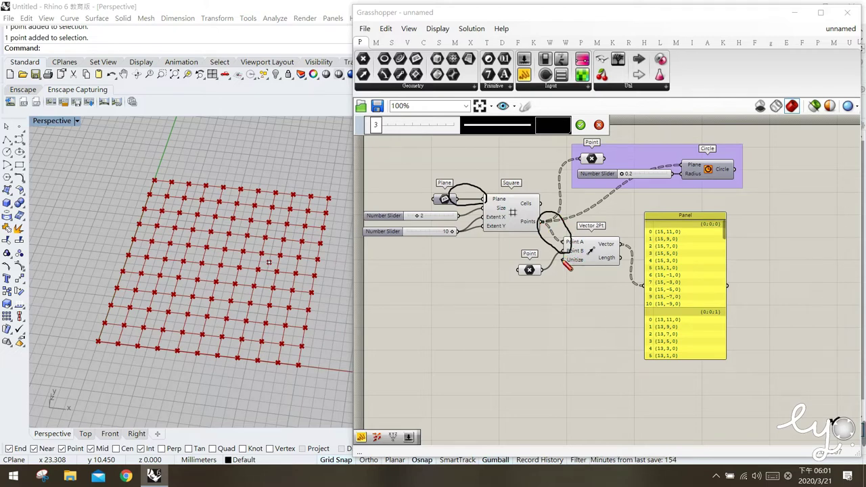
click(598, 126)
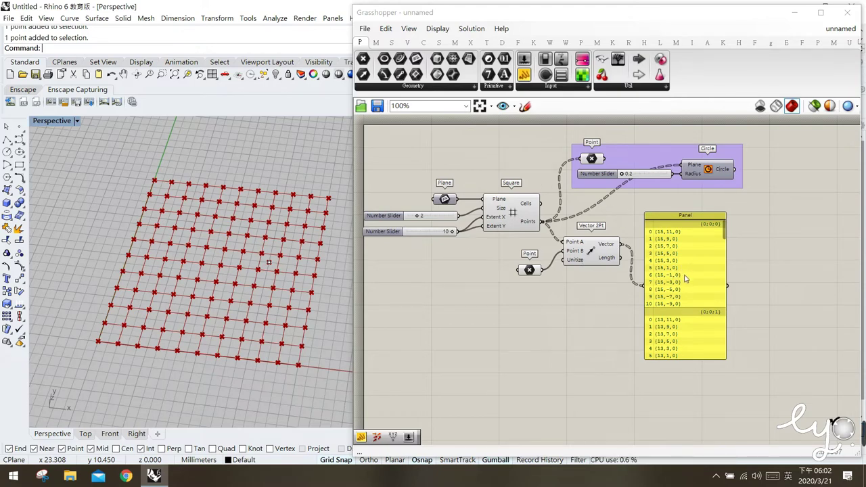
Delete the Panel connected to the Vector output of Vector 2Pt.
click(612, 332)
key(Delete)
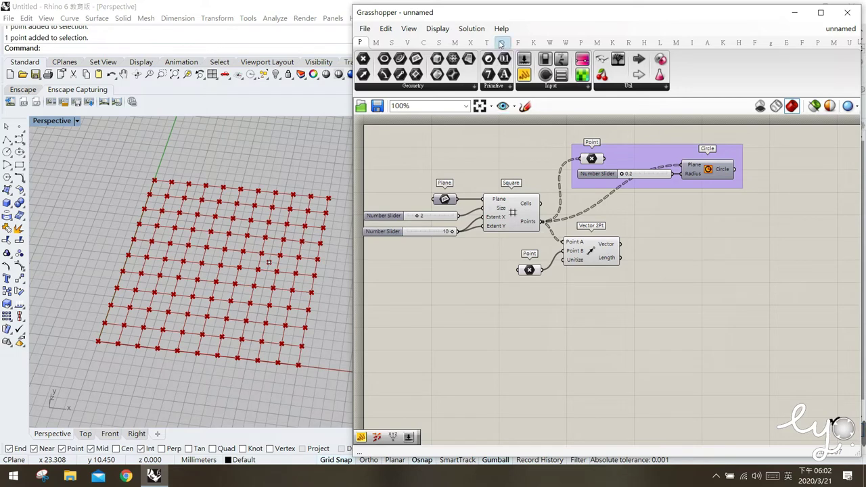
Place a Vector Display component beside Vector 2Pt, level with its outputs.
click(501, 43)
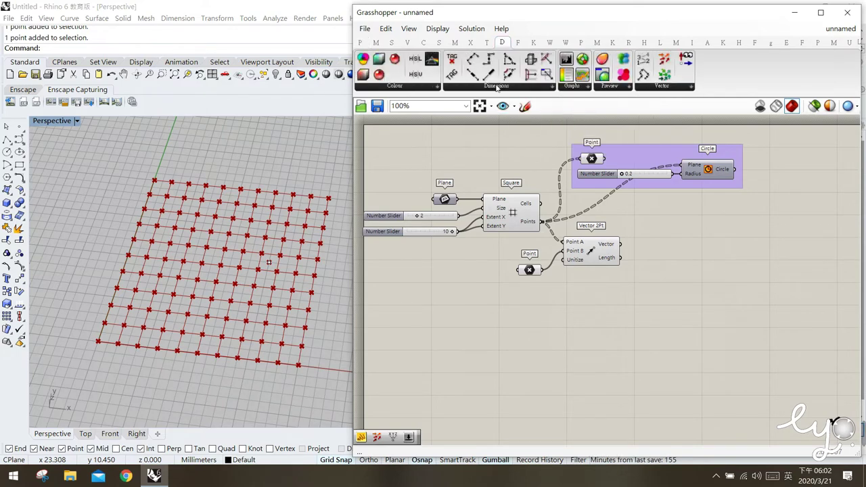
click(663, 86)
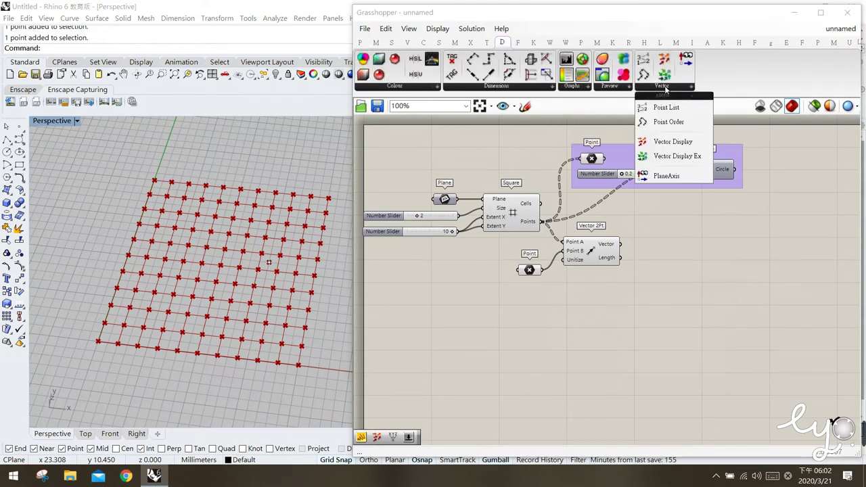
click(673, 142)
click(682, 237)
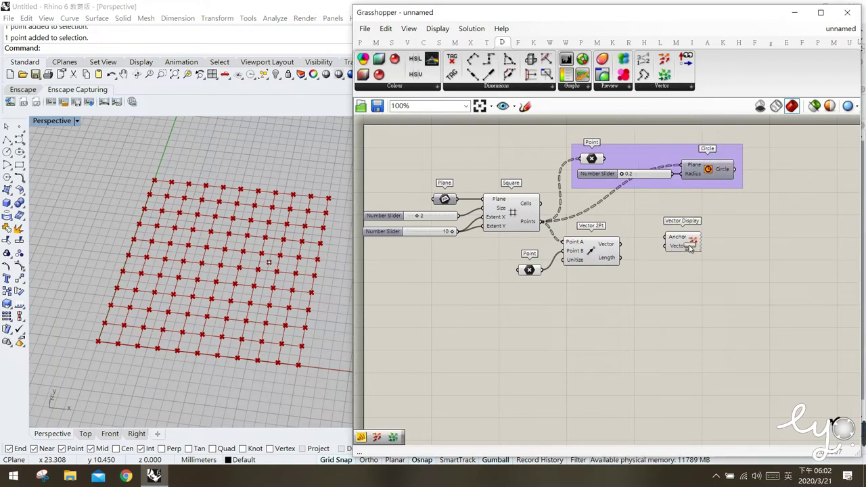
drag(684, 256, 681, 262)
click(652, 297)
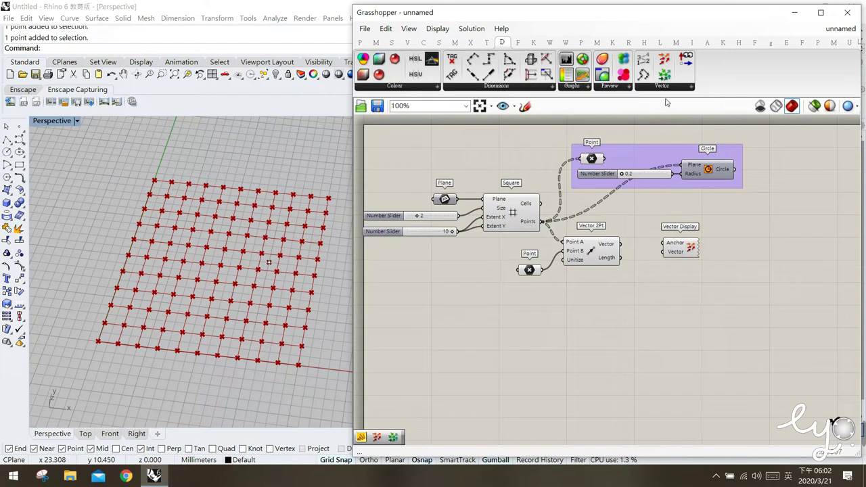
Place a Vector Display Ex component directly below the Vector Display component.
click(667, 86)
click(676, 155)
click(677, 287)
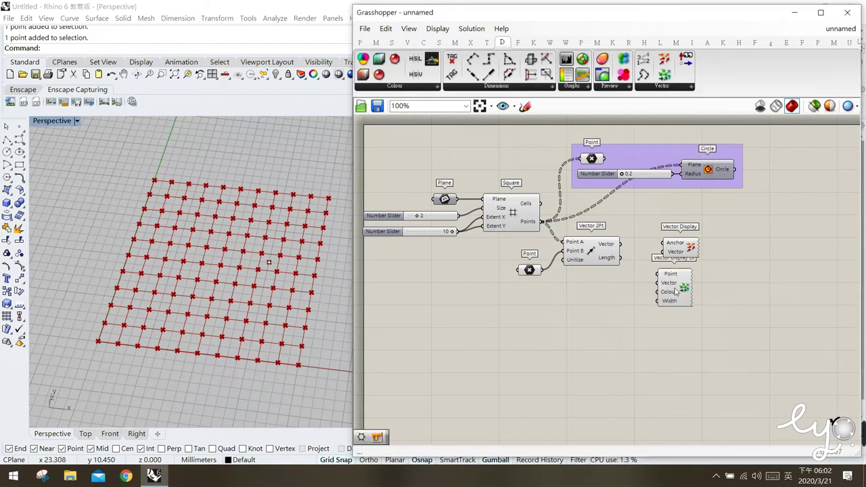
drag(678, 289, 684, 310)
click(718, 314)
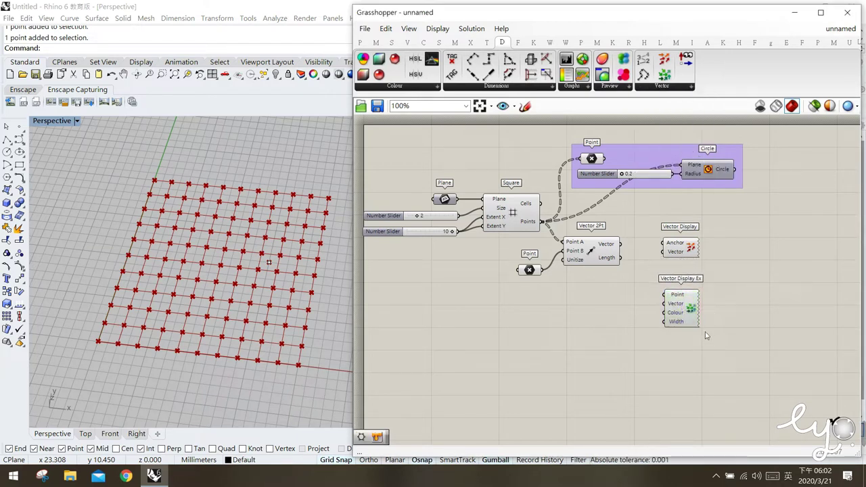
Shift the Vector Display component slightly up beside Vector 2Pt.
drag(683, 255, 681, 245)
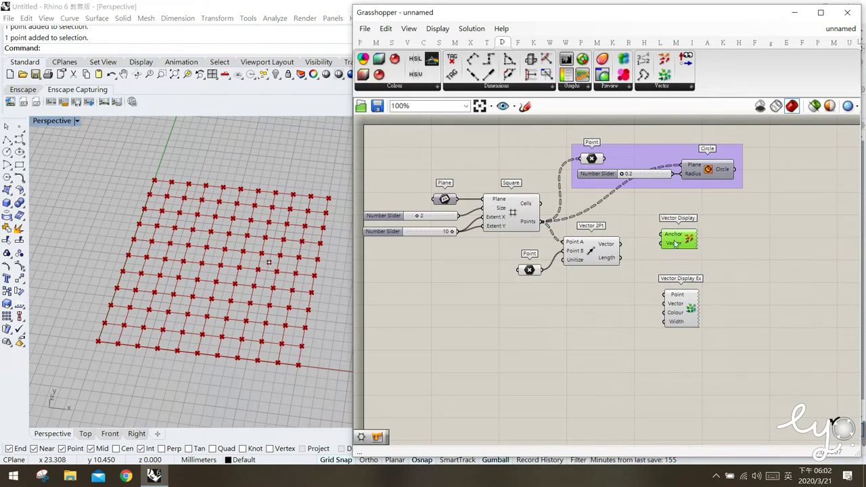
click(675, 320)
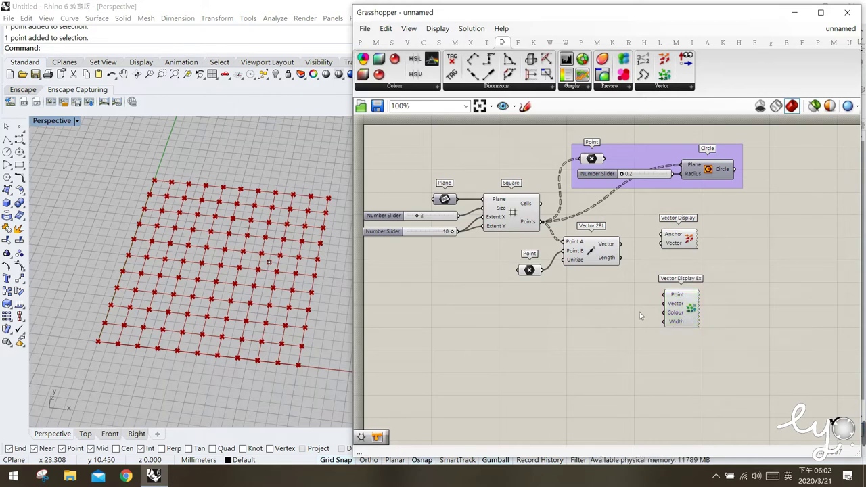
click(607, 252)
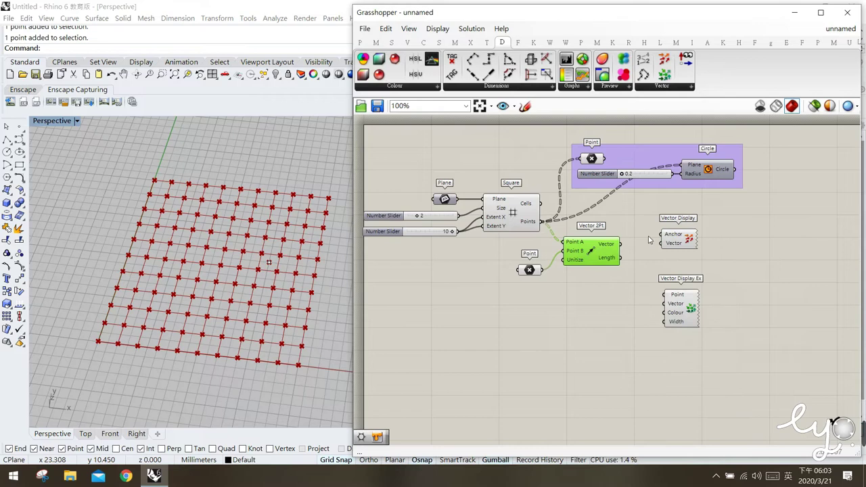
click(675, 238)
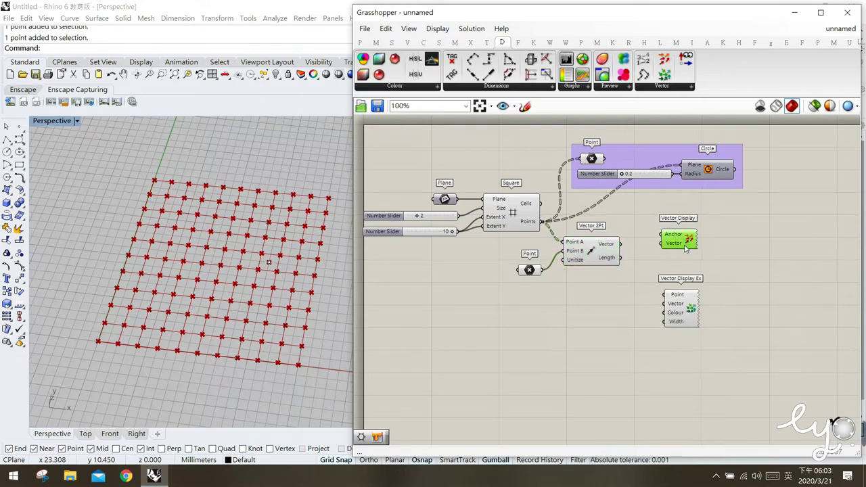
click(666, 256)
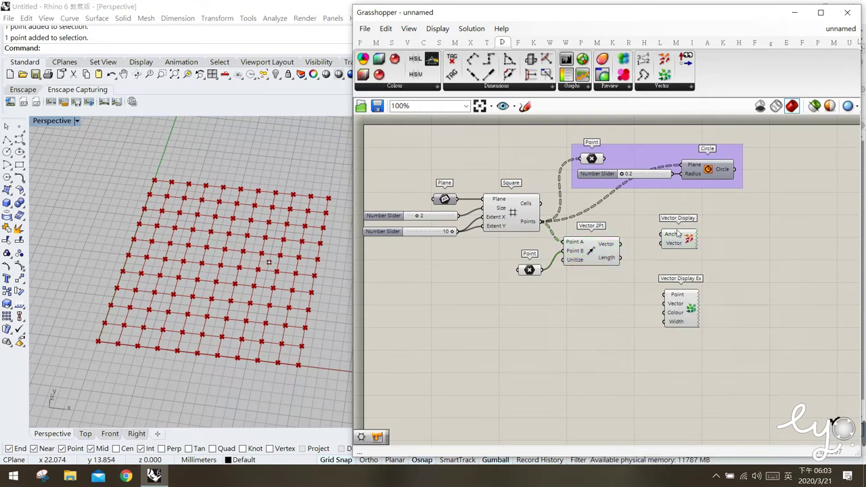
mouse_move(675, 237)
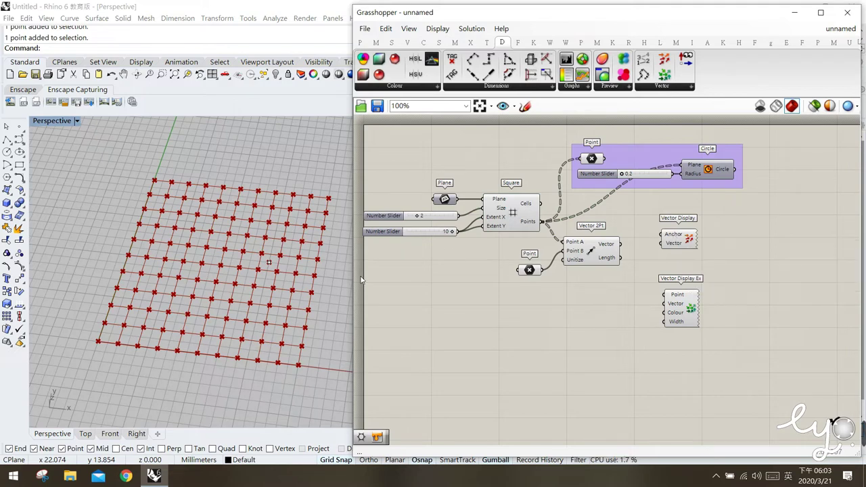
click(281, 275)
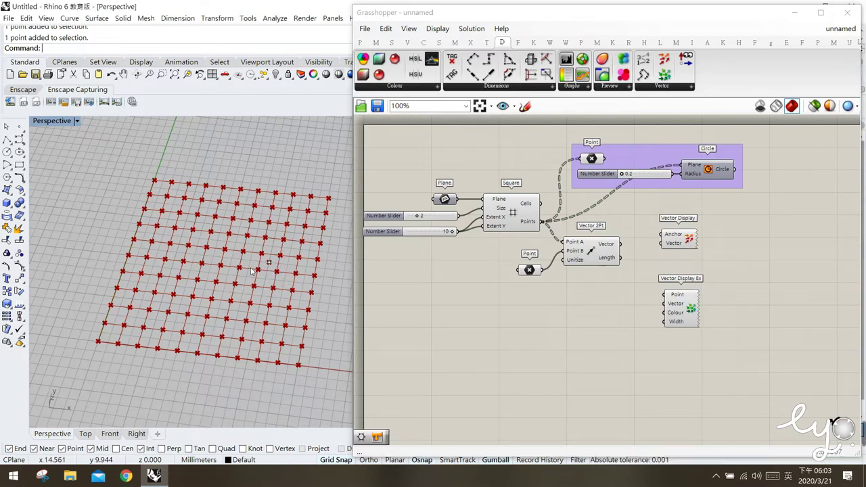
click(651, 262)
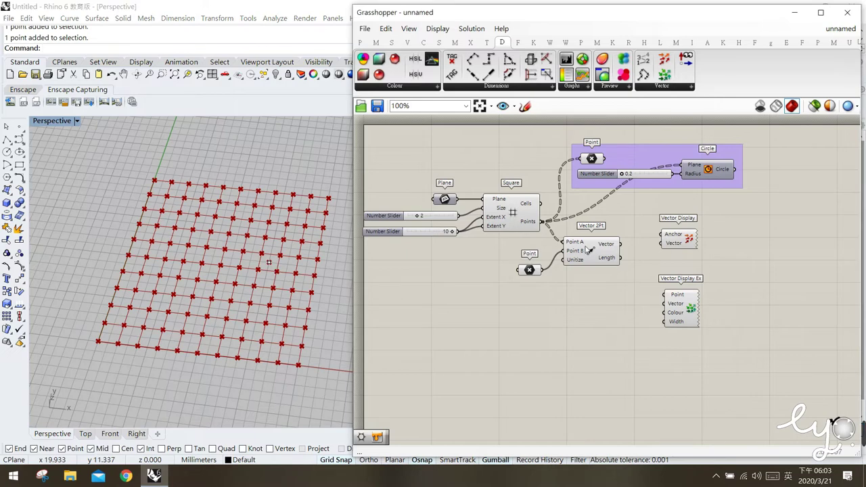
click(588, 251)
click(653, 260)
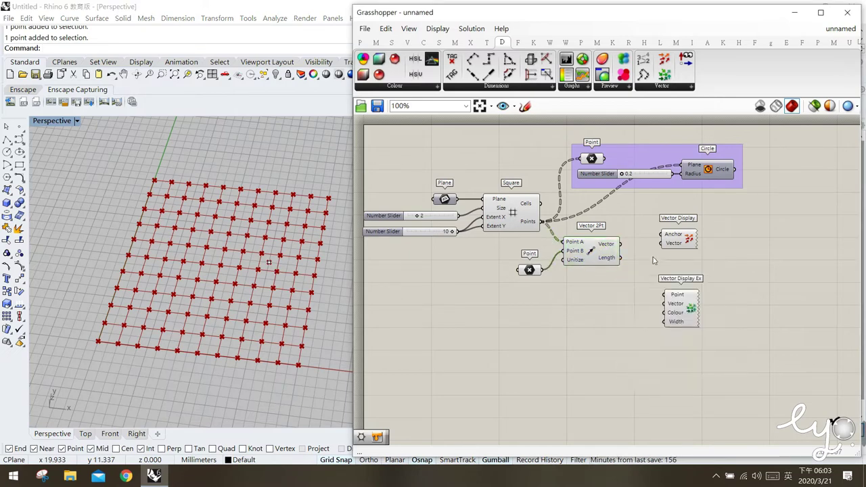
Wire the Square grid's Points into Vector Display's Anchor, and the Vector 2Pt Vector output into its Vector input.
drag(541, 222, 662, 243)
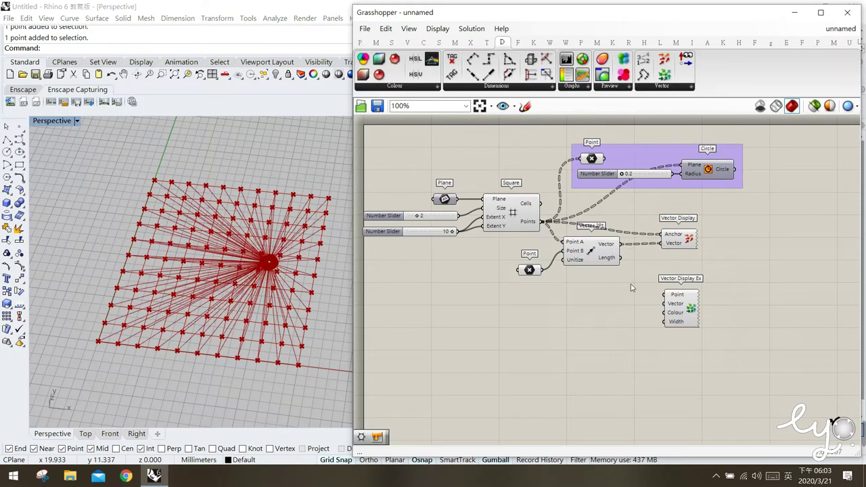
Move the referenced Rhino point around within the grid along its X and Y axes to test the vector preview.
right_drag(236, 260, 274, 255)
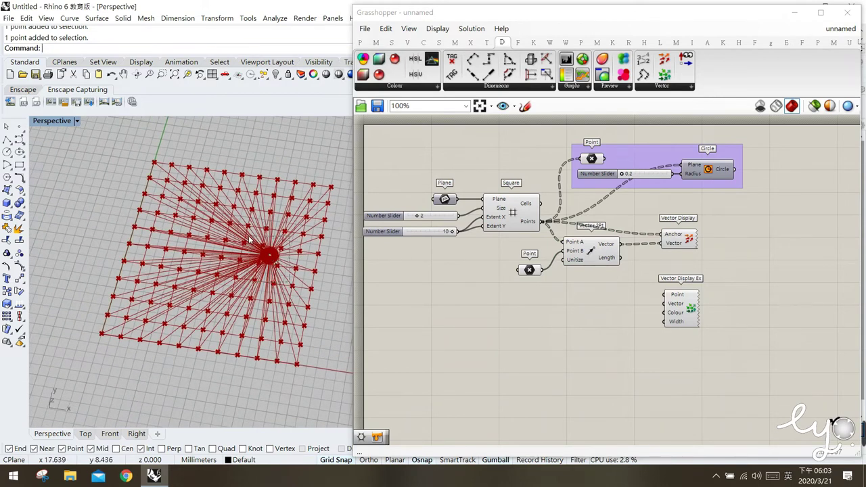
drag(301, 261, 235, 254)
drag(213, 217, 201, 270)
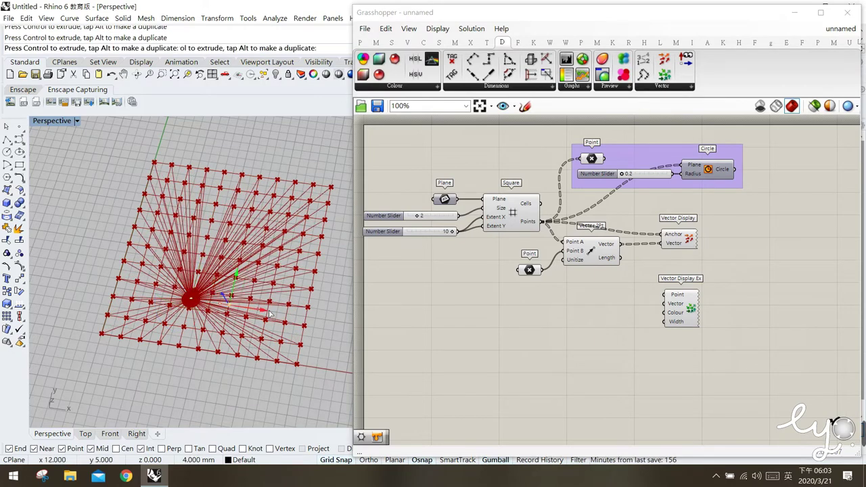
drag(269, 313, 291, 308)
drag(257, 274, 265, 240)
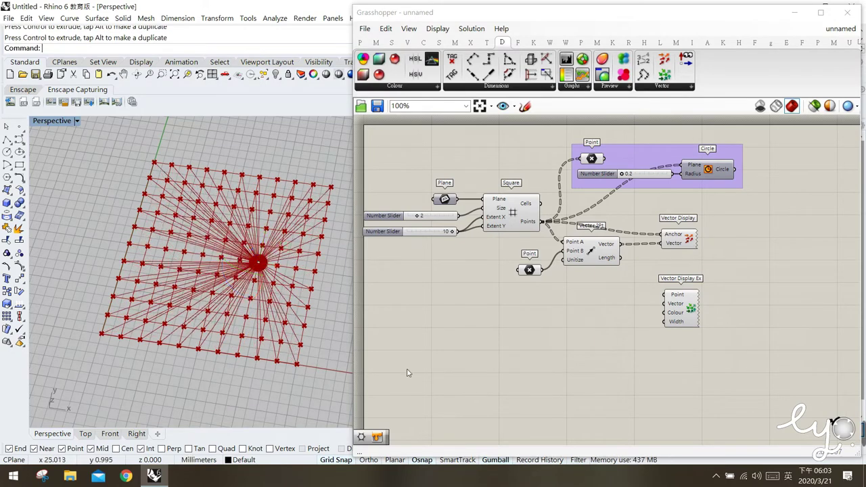
Move Vector 2Pt slightly down and line up the Point component with its Point B input.
click(600, 337)
click(593, 259)
drag(592, 259, 588, 269)
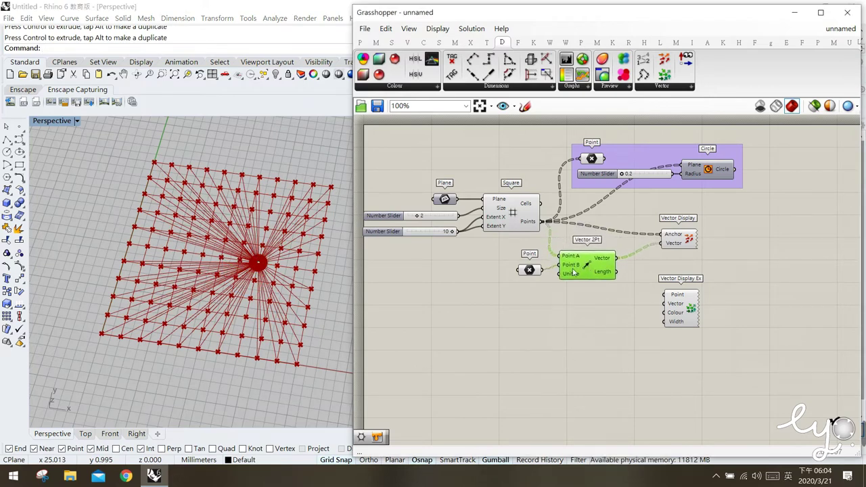
mouse_move(566, 277)
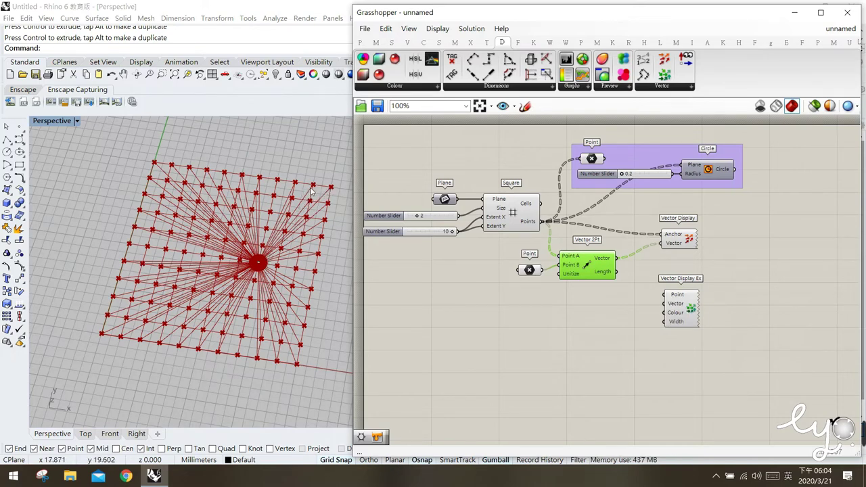
drag(532, 269, 533, 264)
click(542, 291)
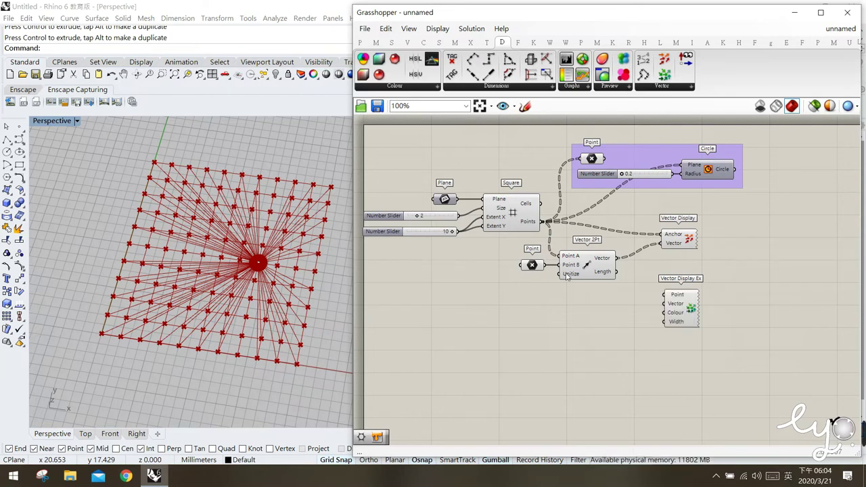
right_click(567, 274)
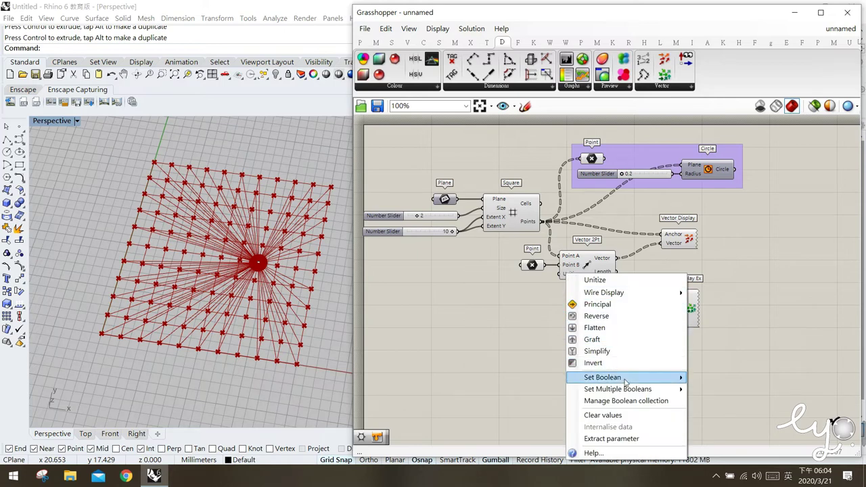
mouse_move(625, 379)
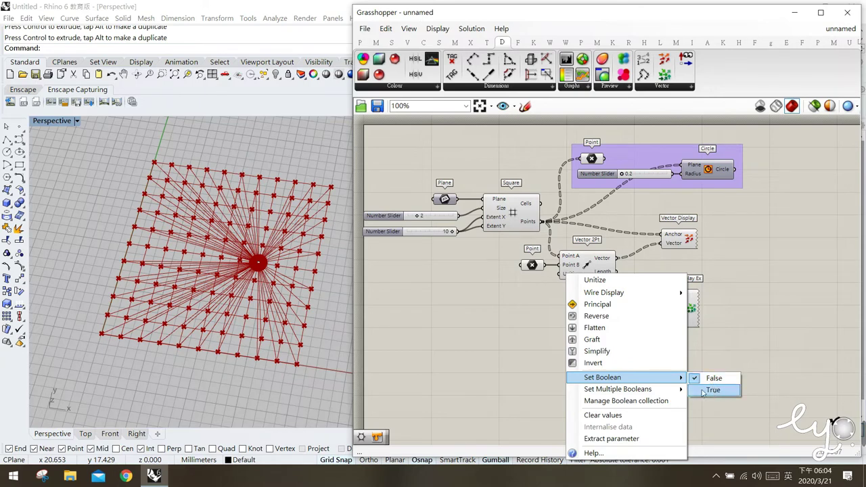
click(489, 342)
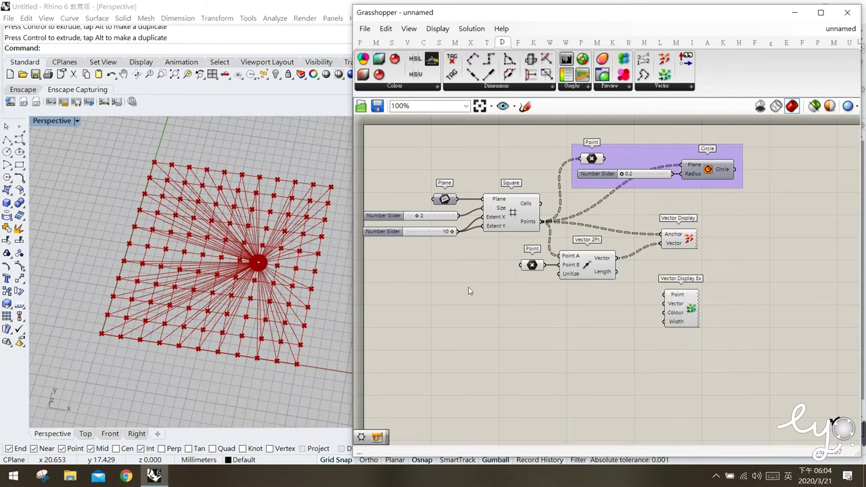
Place a Boolean Toggle beside the Unitize input of Vector 2Pt, below the Point component, and switch it to True.
click(362, 44)
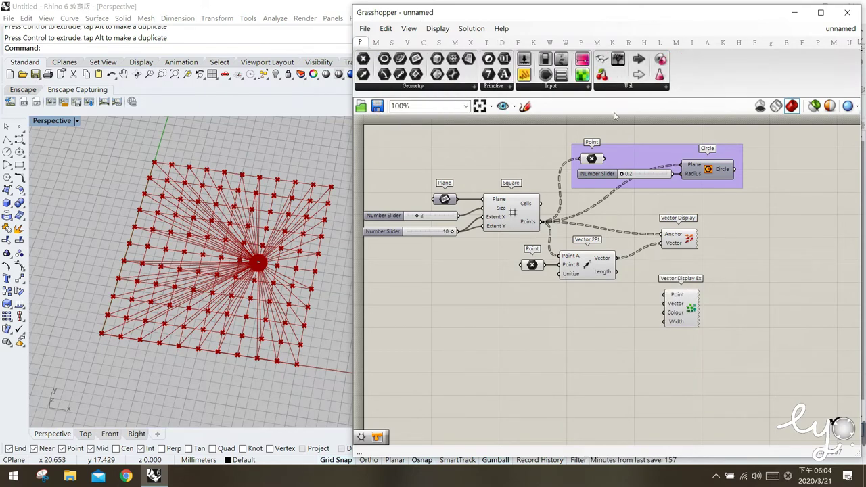
click(560, 88)
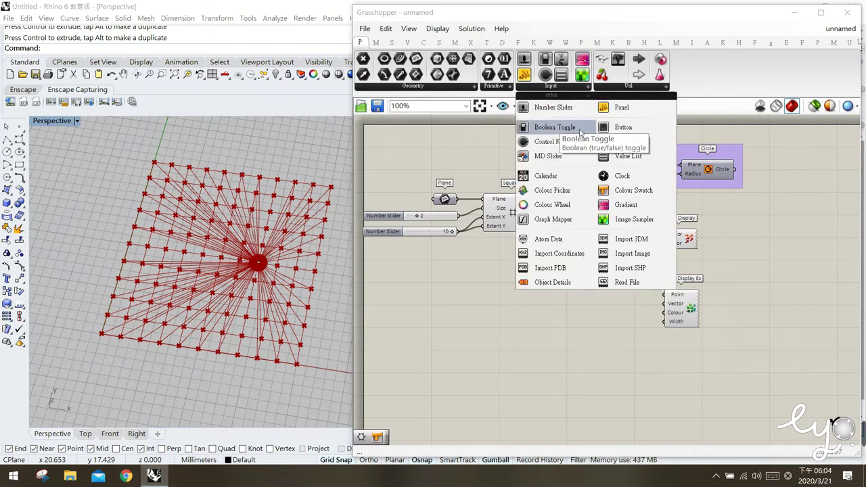
drag(579, 129, 523, 290)
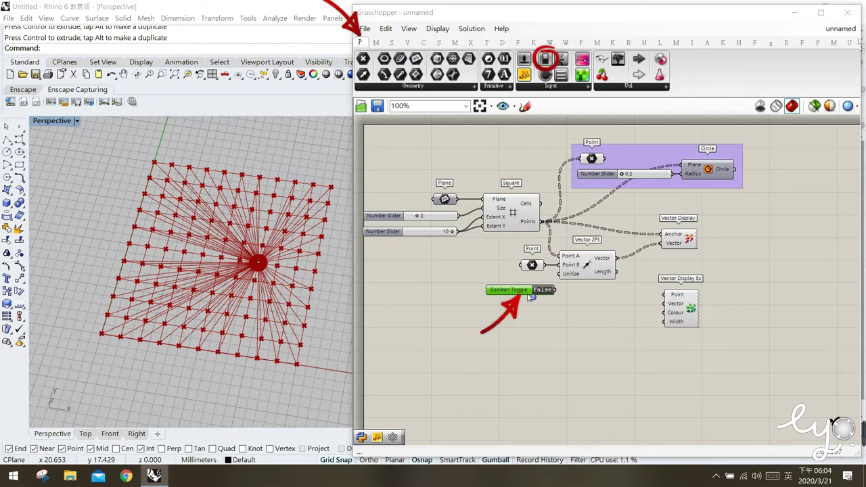
drag(527, 292, 518, 285)
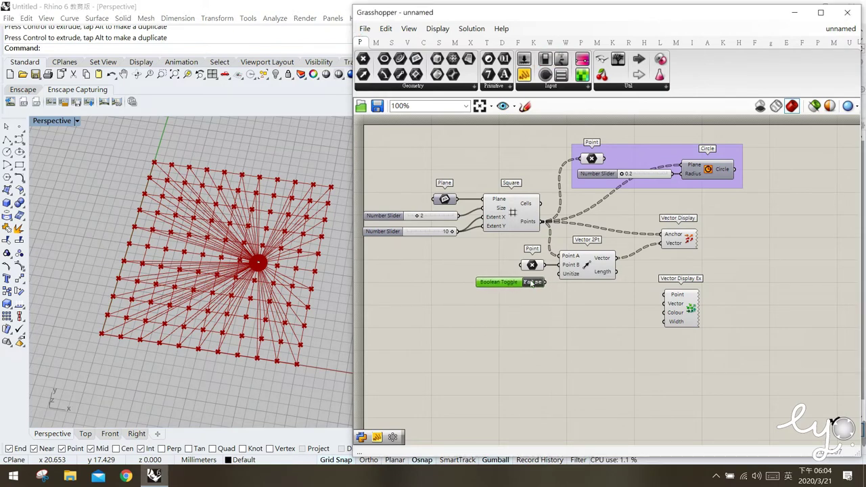
double_click(536, 282)
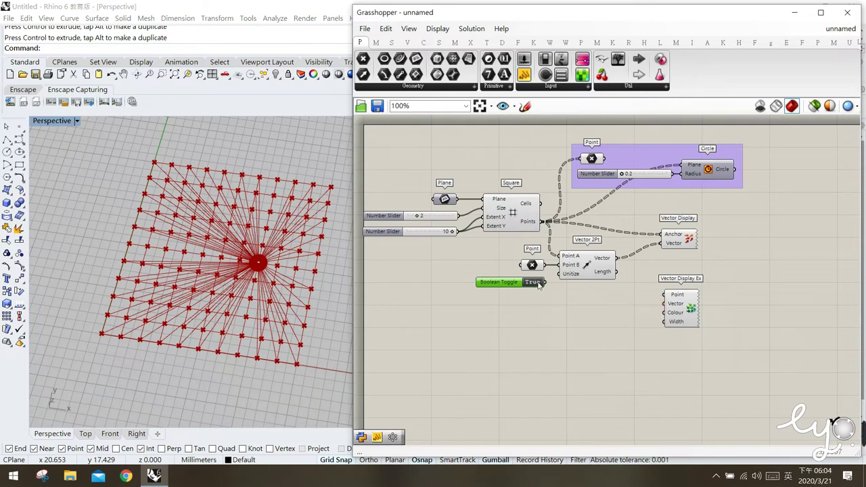
click(538, 312)
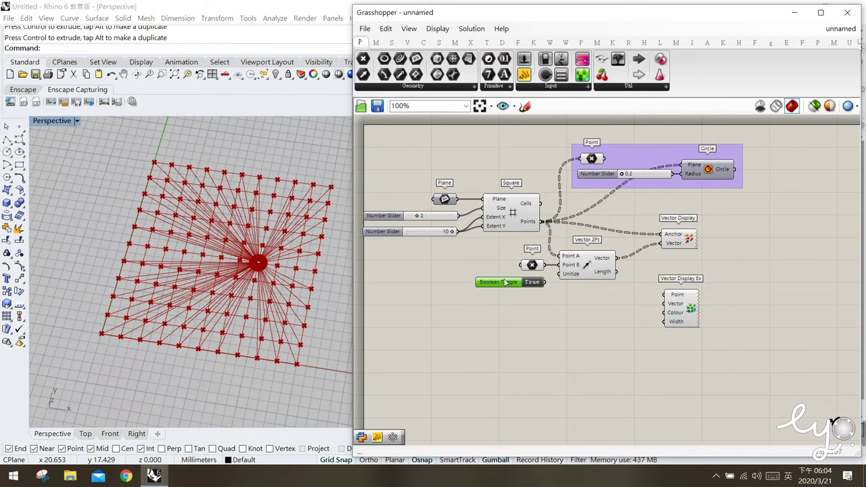
drag(506, 282, 504, 281)
Set the internal Boolean of Vector 2Pt's Unitize input to True.
right_click(572, 273)
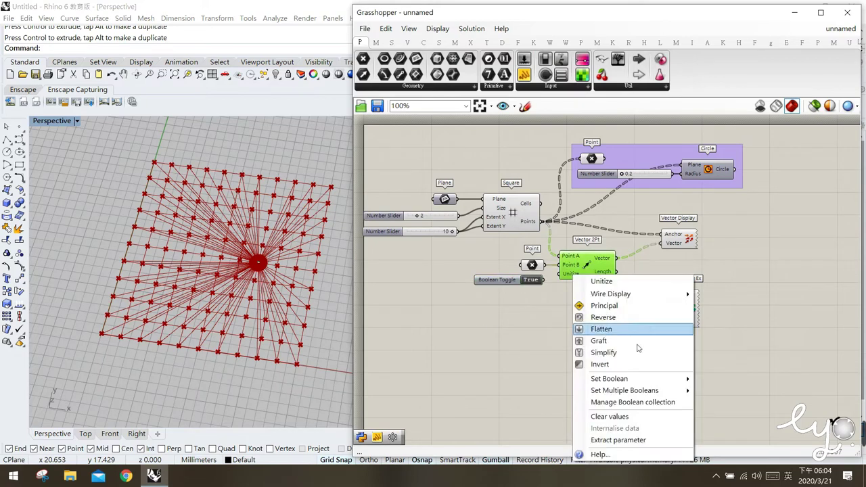
click(729, 391)
click(581, 288)
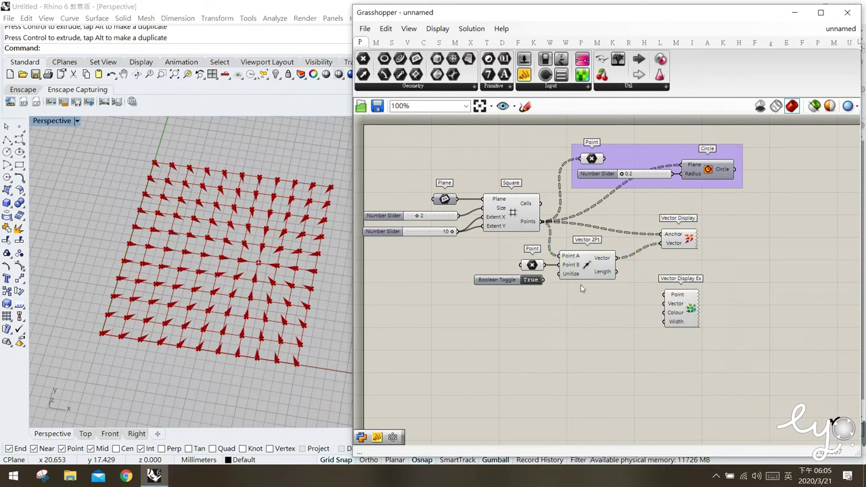
Set the internal Boolean of Vector 2Pt's Unitize input back to False.
click(572, 276)
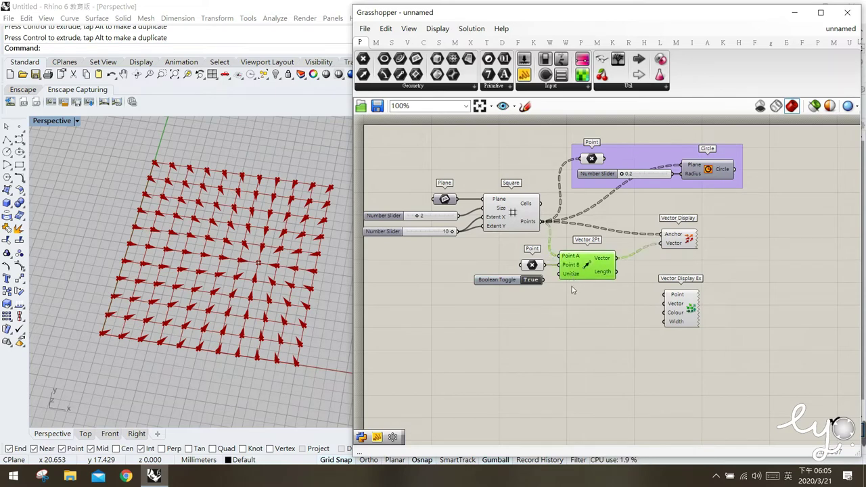
right_click(572, 274)
mouse_move(643, 378)
click(708, 381)
click(532, 371)
Wire the Boolean Toggle into the Unitize input of Vector 2Pt and switch the toggle to True.
click(502, 281)
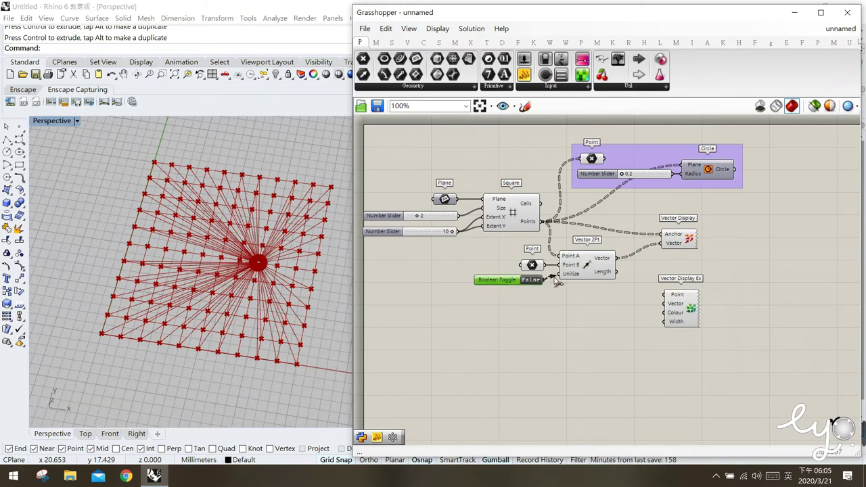
drag(544, 279, 559, 273)
click(561, 340)
click(531, 280)
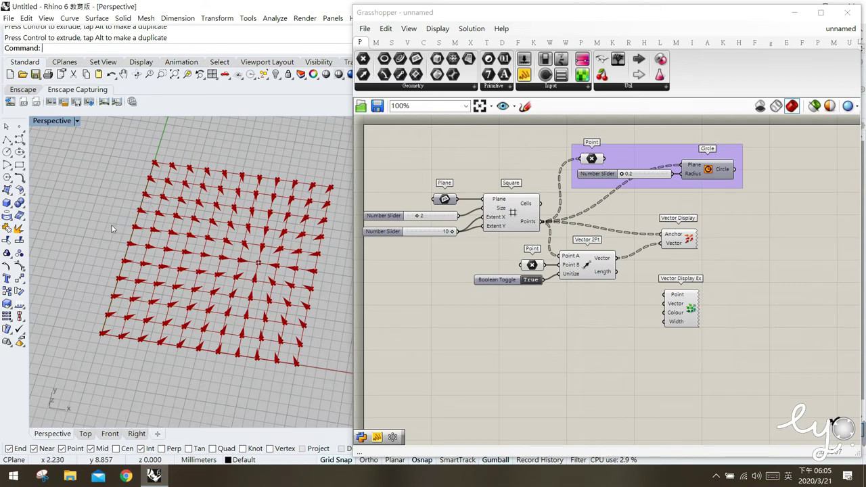
Move the referenced Rhino point toward the far edge of the grid to redirect the unitized vectors.
click(554, 374)
click(532, 264)
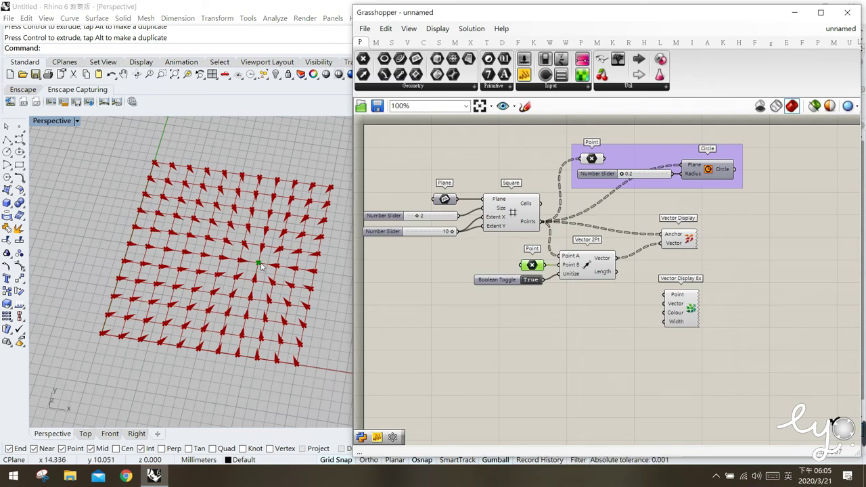
click(258, 262)
drag(287, 266, 309, 234)
click(309, 234)
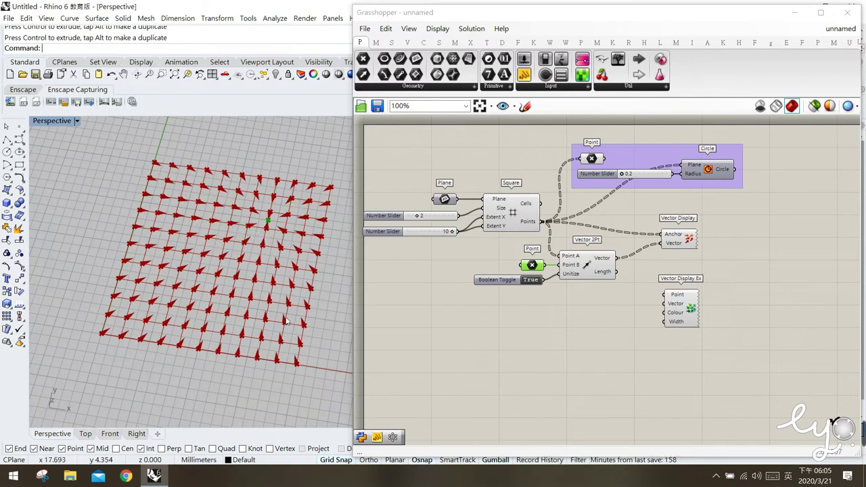
click(572, 376)
Shift Vector Display Ex slightly up and wire the grid Points into its Point input and Vector 2Pt's Vector into its Vector input.
drag(673, 312, 679, 302)
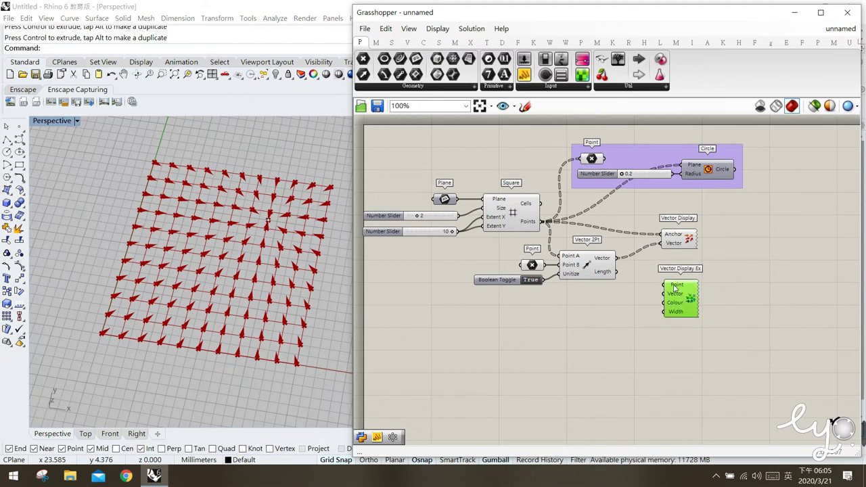
click(532, 226)
drag(541, 222, 664, 285)
drag(616, 258, 664, 294)
click(606, 368)
Turn off the preview of the Vector Display component.
click(680, 238)
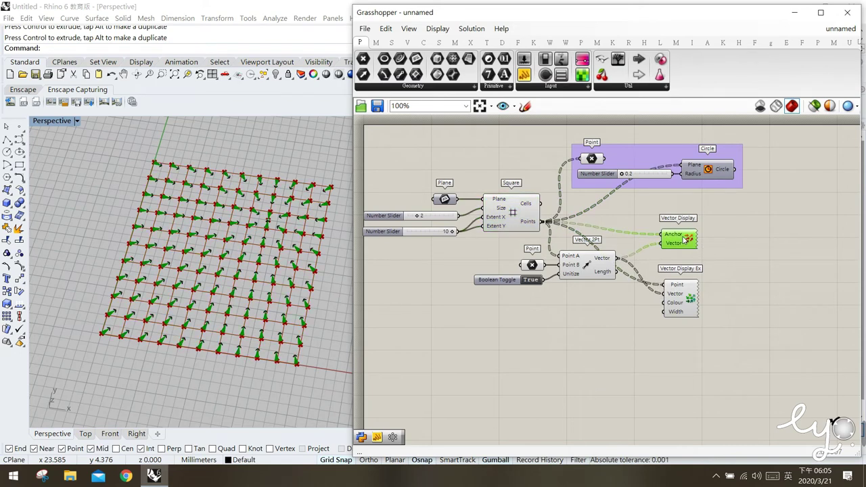
middle_click(682, 237)
click(717, 203)
click(698, 333)
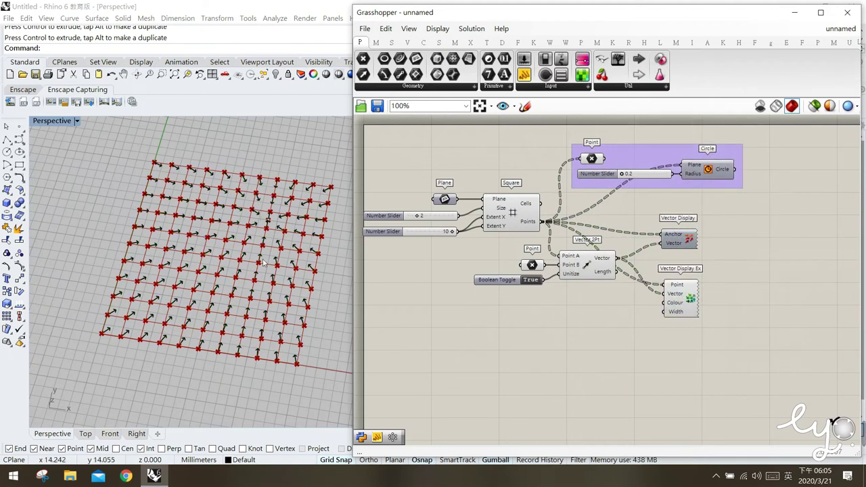
Add a Colour Swatch beside Vector Display Ex and wire it into the component's Colour input.
mouse_move(673, 307)
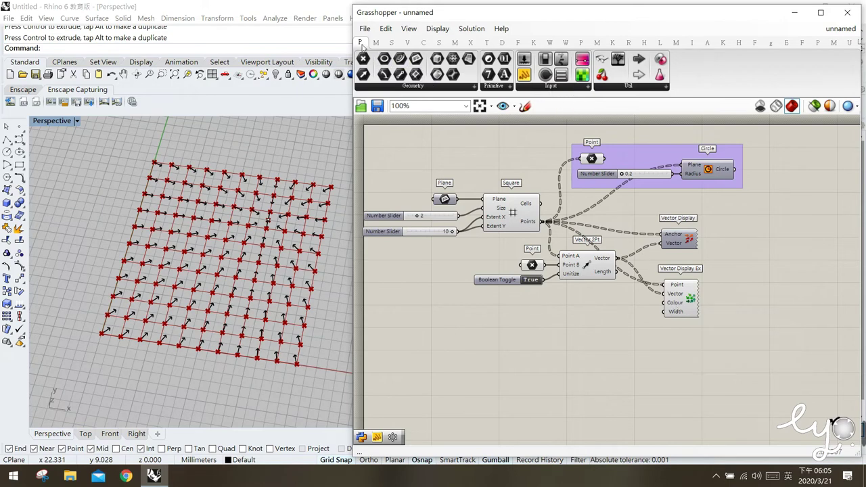
click(568, 87)
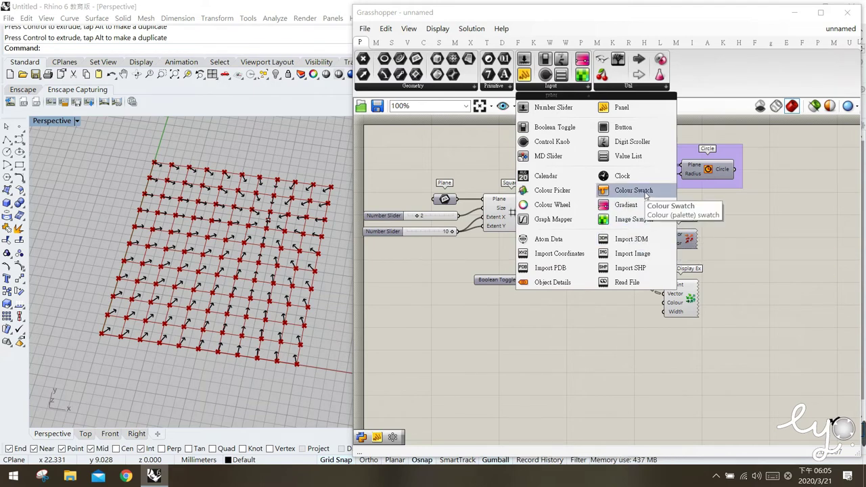
click(644, 196)
click(604, 317)
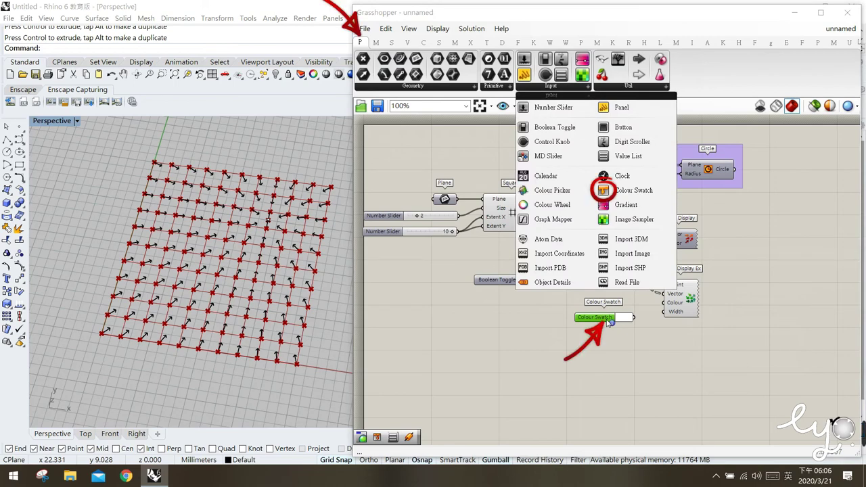
mouse_move(610, 323)
mouse_down()
mouse_move(621, 309)
mouse_move(651, 314)
mouse_move(666, 304)
mouse_up()
click(672, 320)
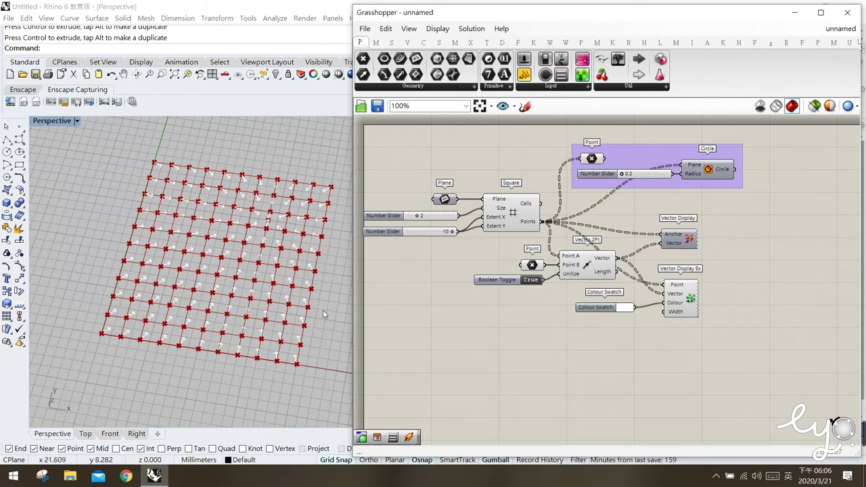
Set the Colour Swatch to a translucent beige with R 169, G 146, B 128 and A 204.
click(625, 310)
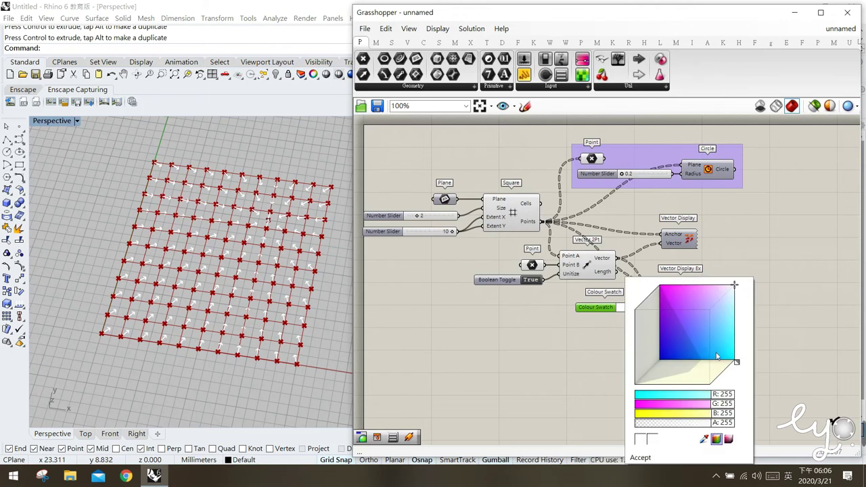
mouse_move(739, 367)
mouse_down()
mouse_move(729, 383)
mouse_move(732, 374)
mouse_up()
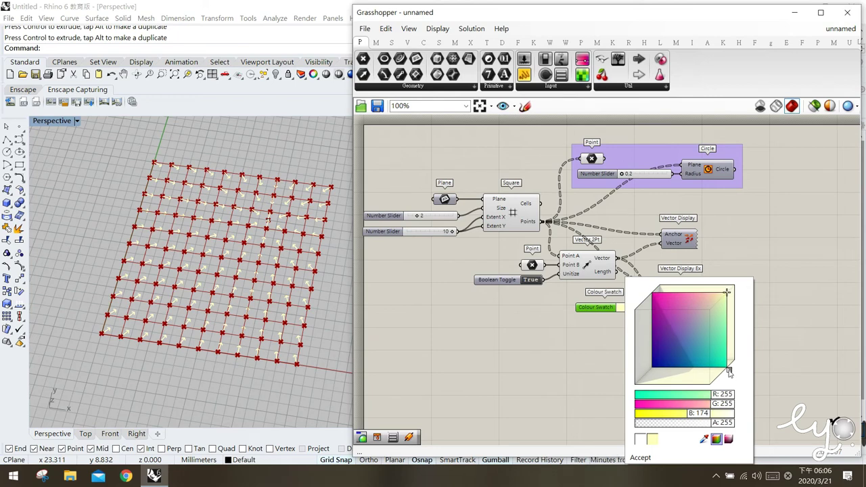
mouse_move(729, 372)
mouse_down()
mouse_move(716, 383)
mouse_move(731, 367)
mouse_up()
mouse_move(722, 301)
mouse_down()
mouse_move(696, 318)
mouse_move(669, 318)
mouse_move(690, 327)
mouse_up()
drag(734, 369, 719, 379)
mouse_move(686, 348)
mouse_down()
mouse_move(690, 325)
mouse_move(689, 341)
mouse_up()
mouse_move(721, 382)
mouse_down()
mouse_move(725, 373)
mouse_move(691, 394)
mouse_move(699, 405)
mouse_move(691, 404)
mouse_move(716, 423)
mouse_move(706, 426)
mouse_up()
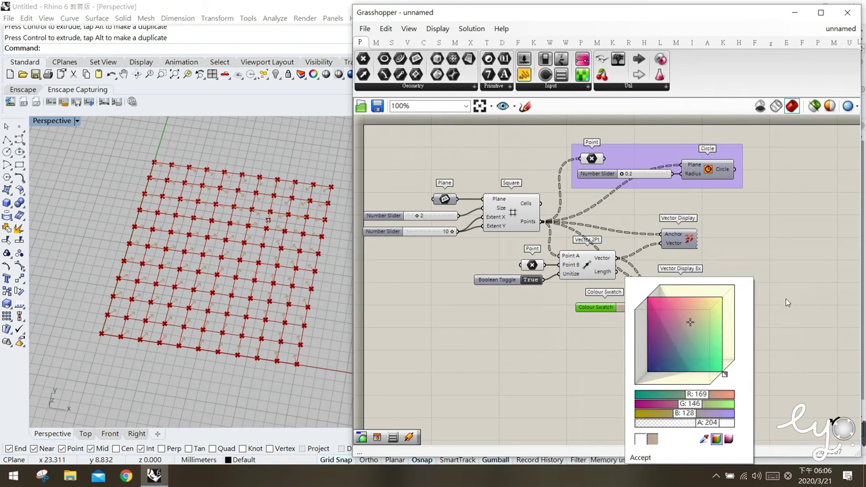
click(815, 270)
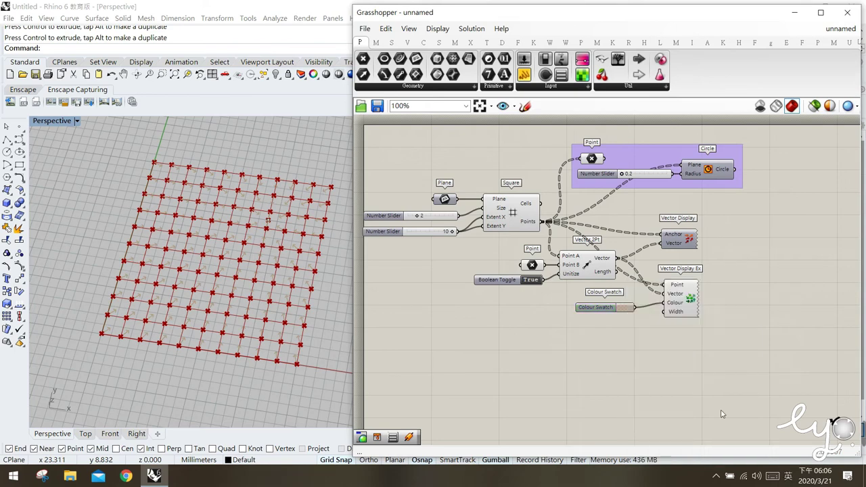
Change the Colour Swatch to a bright pink for the vector arrows.
click(627, 308)
drag(691, 322, 650, 303)
click(786, 338)
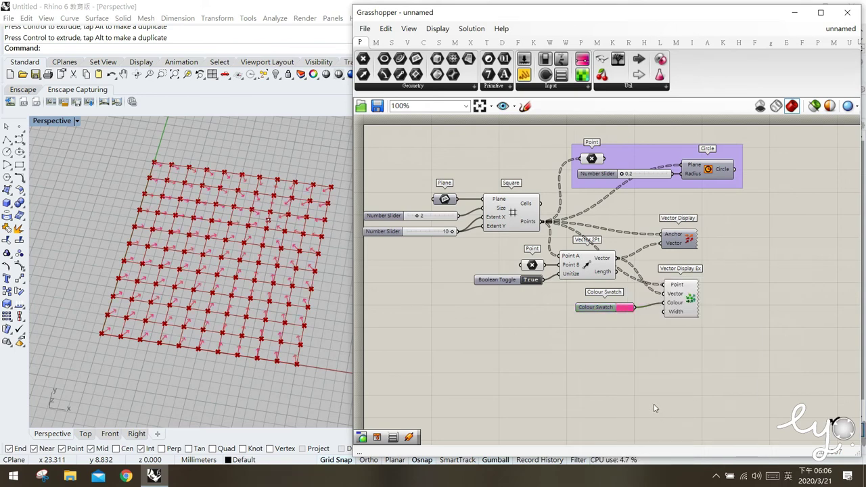
click(696, 310)
click(675, 365)
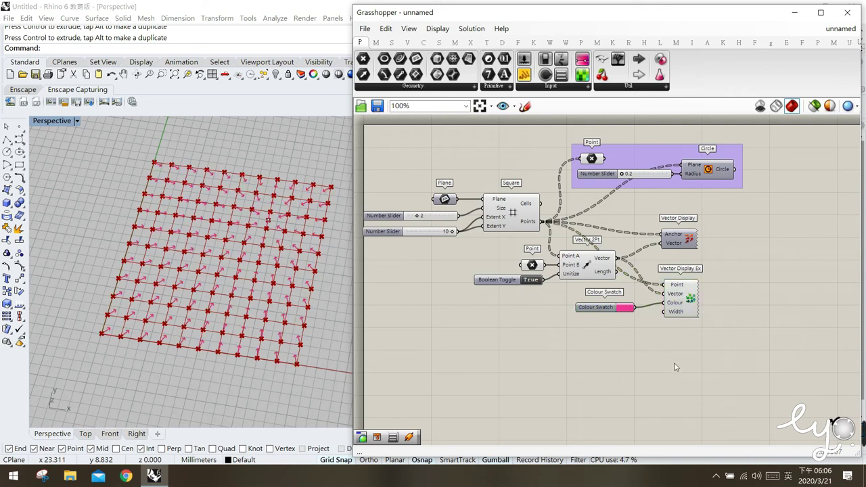